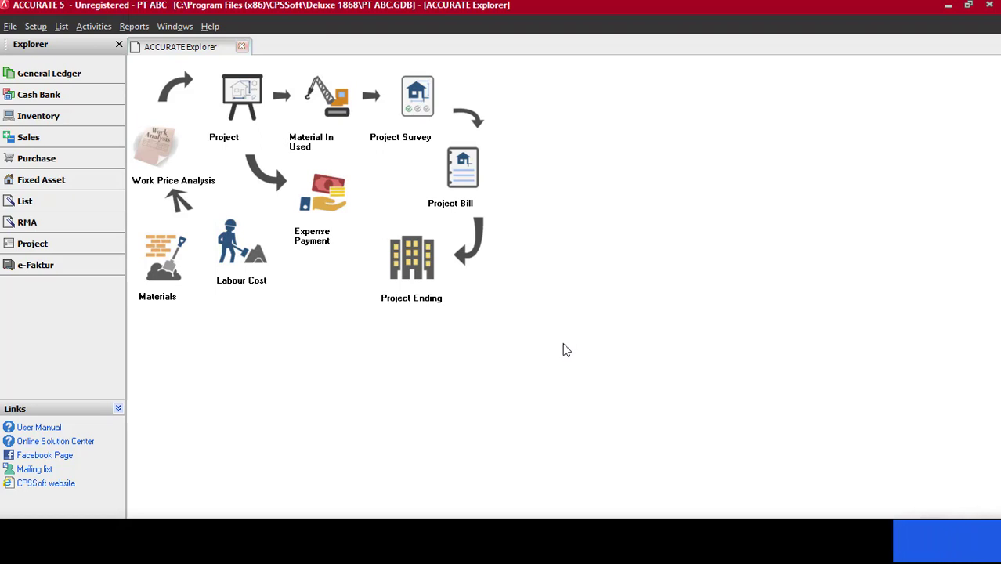
Start a project expense payment dated 20/01/2021 for PROJECT BATAKO 50M3, paid from Bank
click(342, 213)
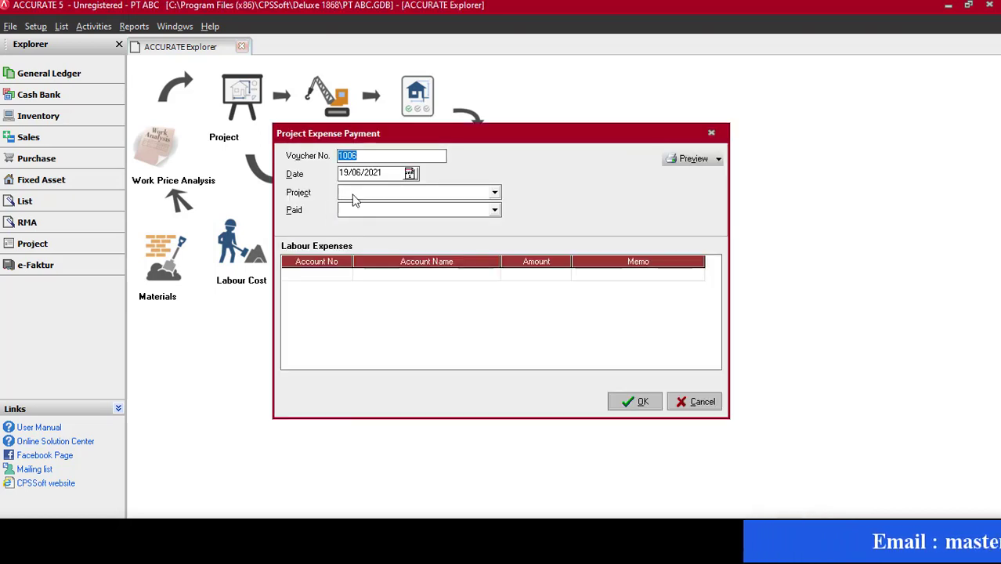
drag(408, 177, 252, 188)
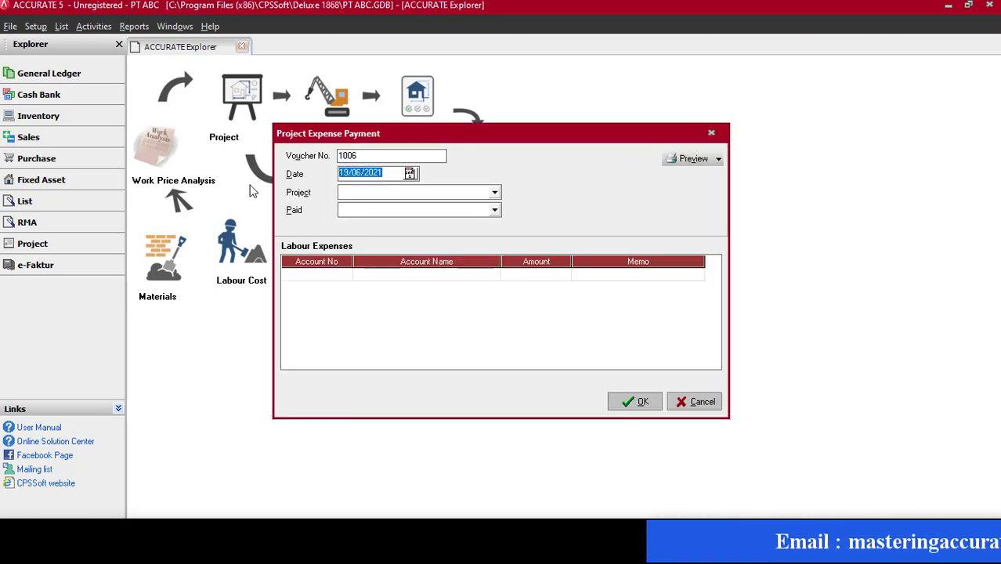
text(20/)
text(01/)
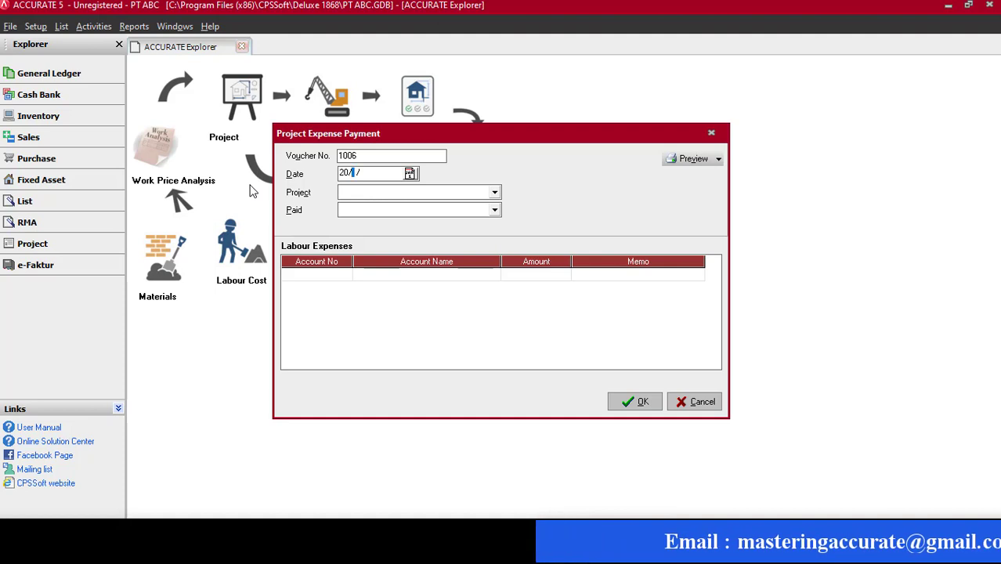
text(2021)
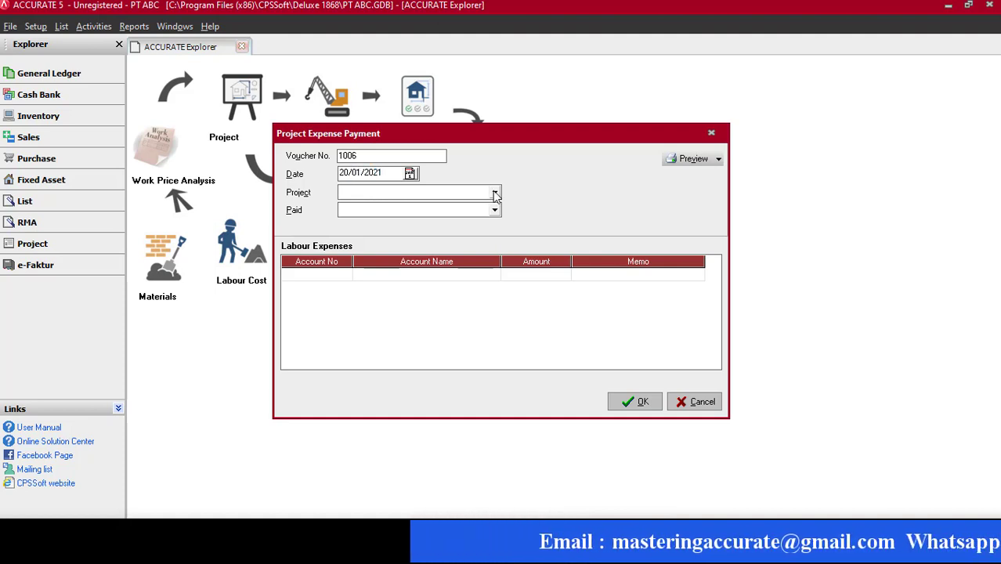
click(387, 192)
click(386, 206)
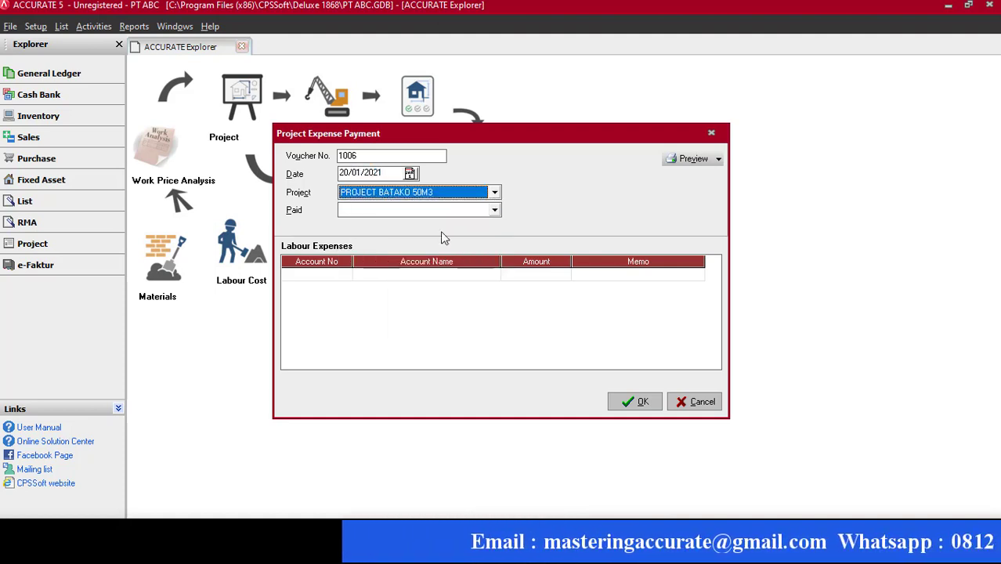
click(494, 210)
click(396, 225)
Add a Wages Expense line of IDR 1,200,000 to the labour expenses and save the payment
click(344, 280)
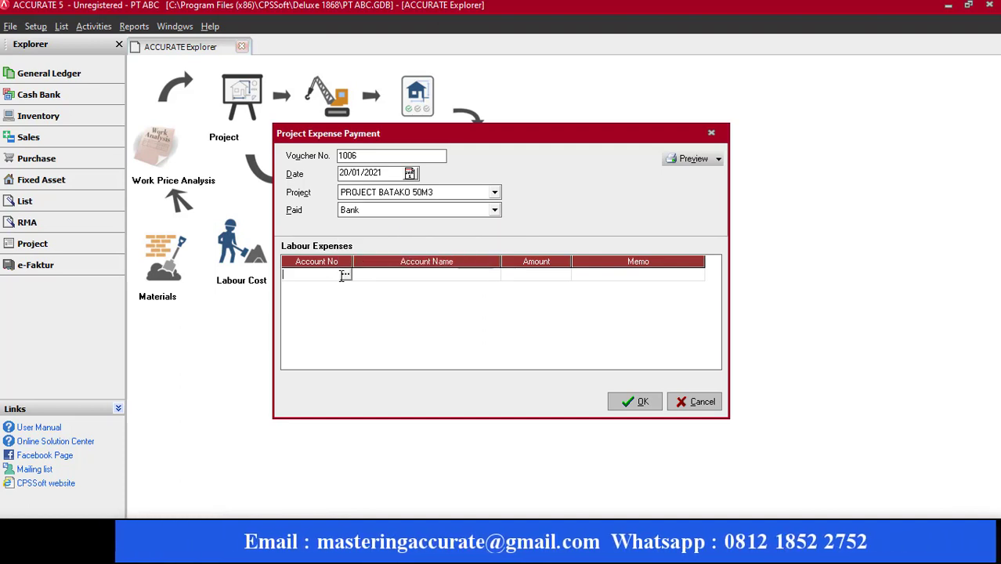
click(346, 278)
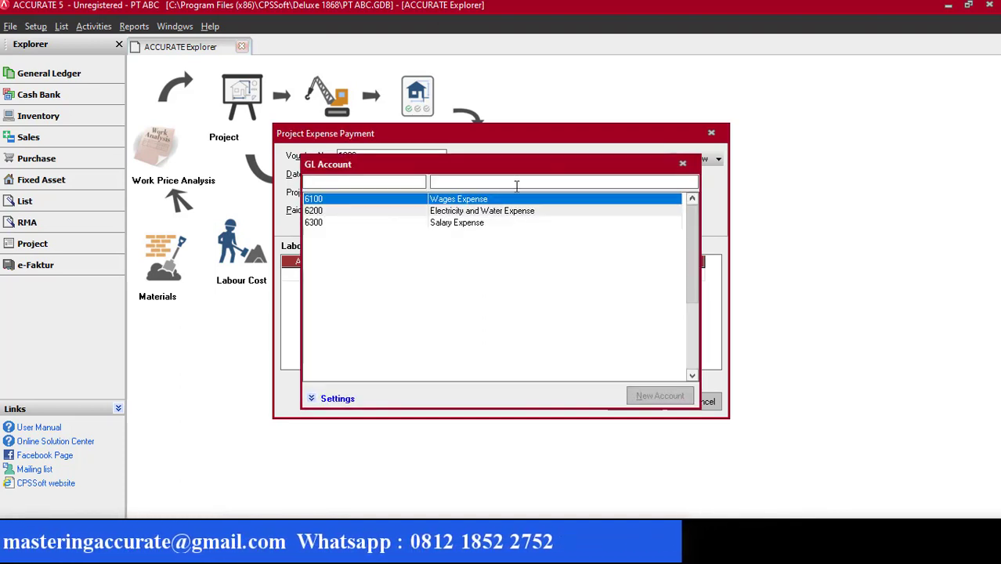
double_click(473, 200)
click(554, 275)
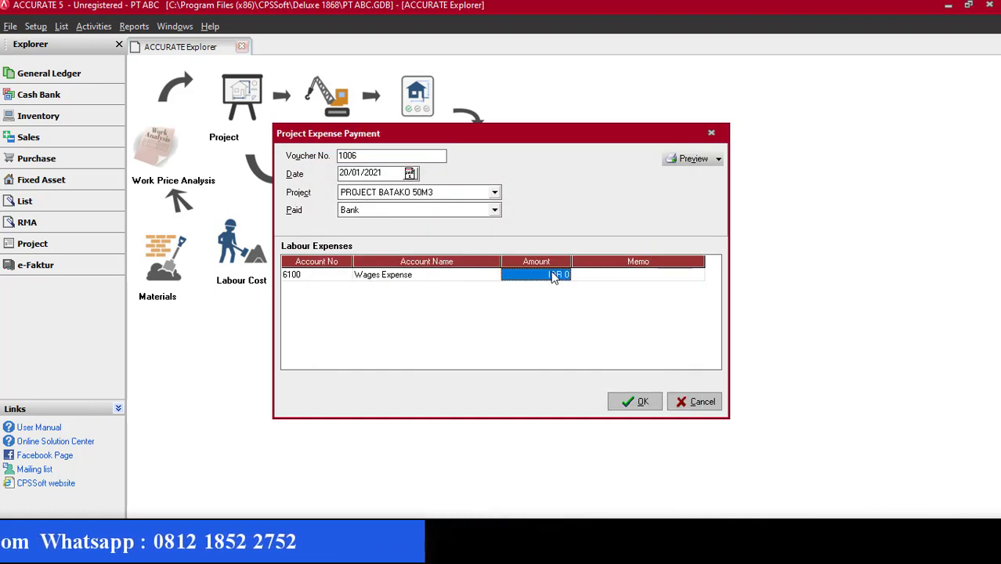
text(1200000)
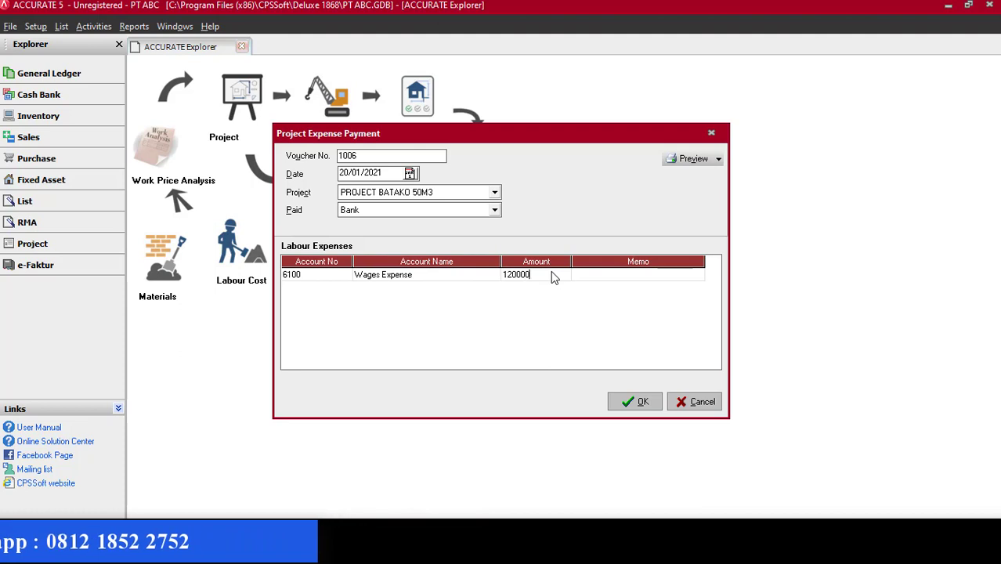
key(Tab)
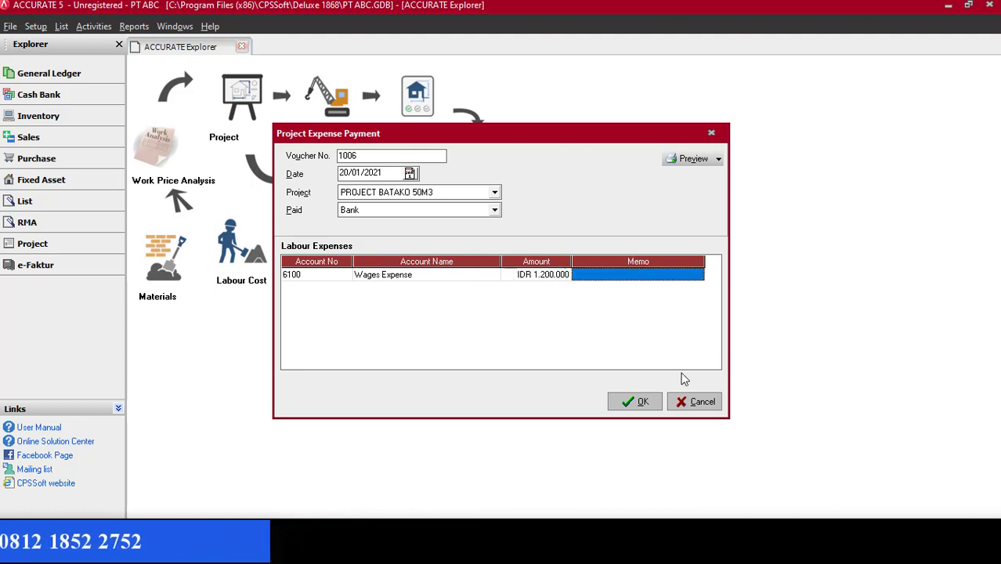
click(641, 402)
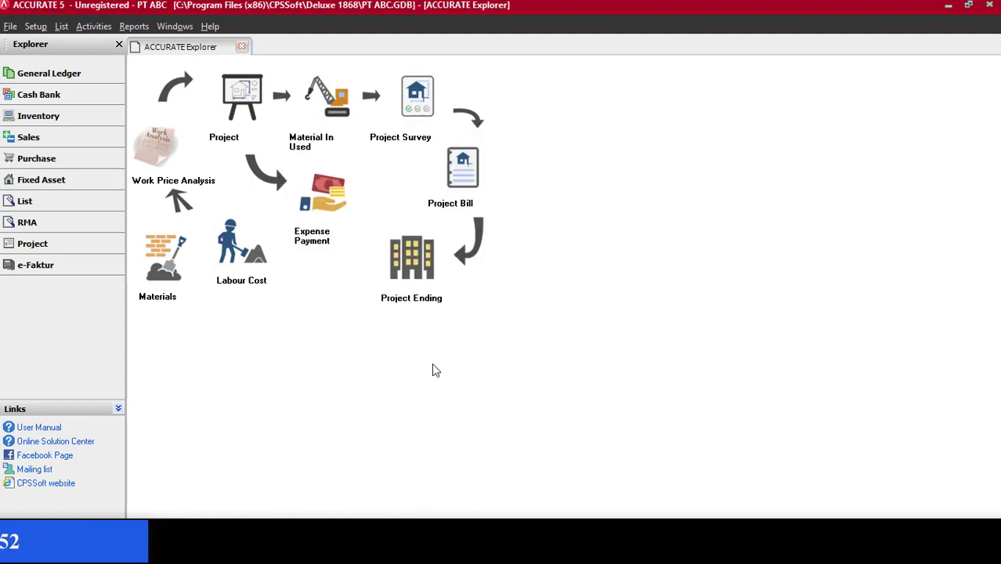
List the journal vouchers without a date filter, showing only the Proj Expense Payment type
click(61, 26)
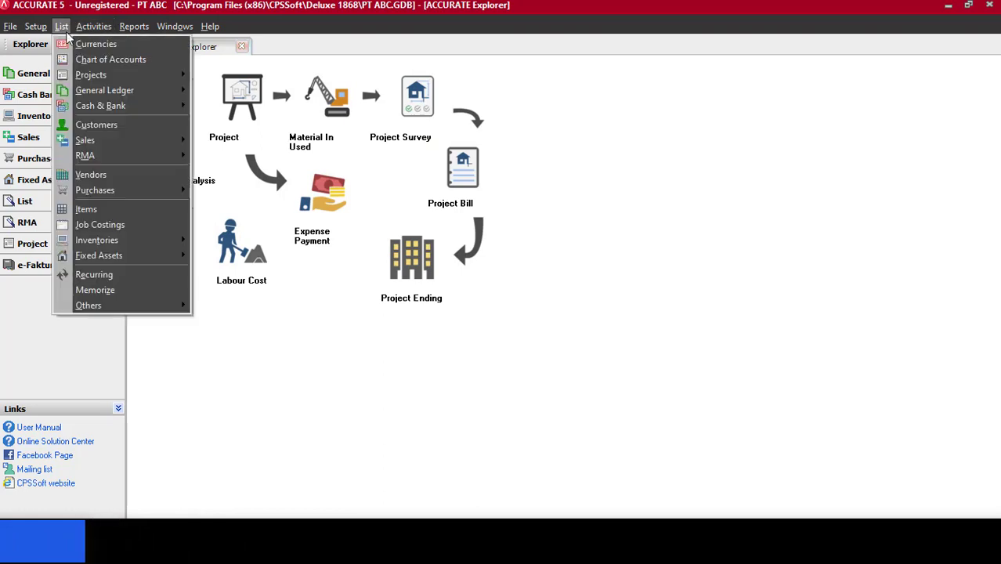
mouse_move(118, 90)
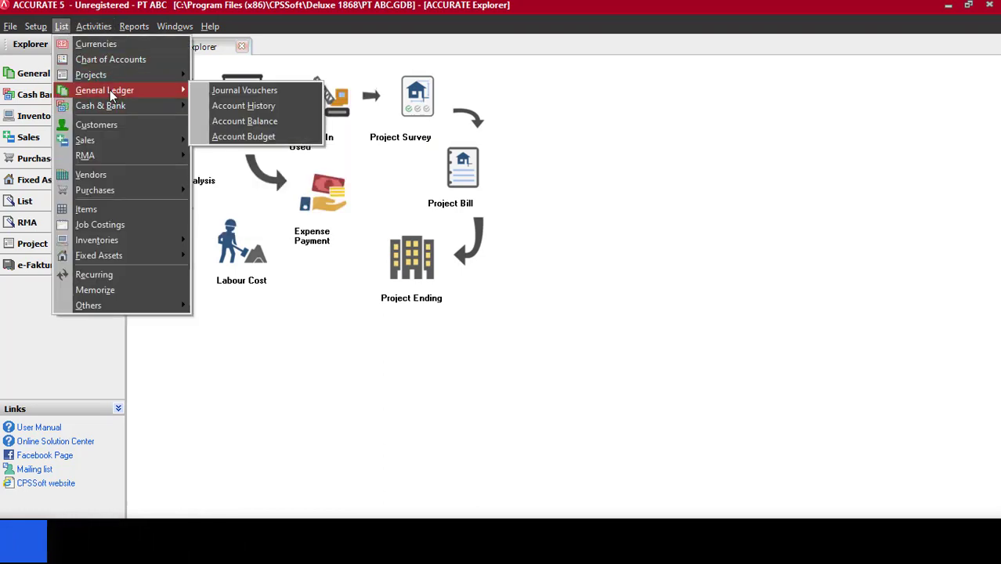
click(219, 92)
click(136, 146)
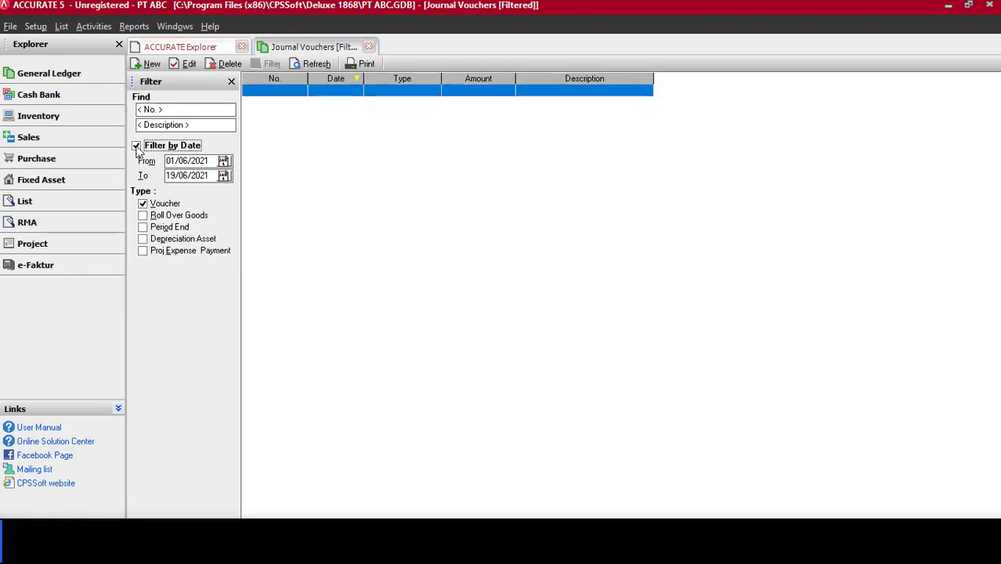
click(143, 172)
click(144, 219)
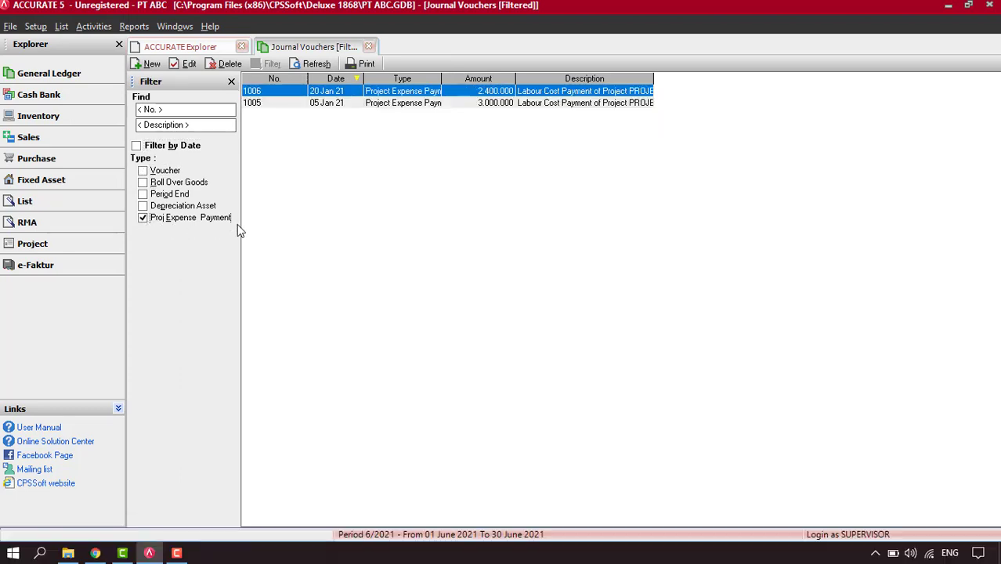
Examine the debit and credit lines of the 20 Jan 21 expense payment voucher, and close the voucher and the list
double_click(506, 92)
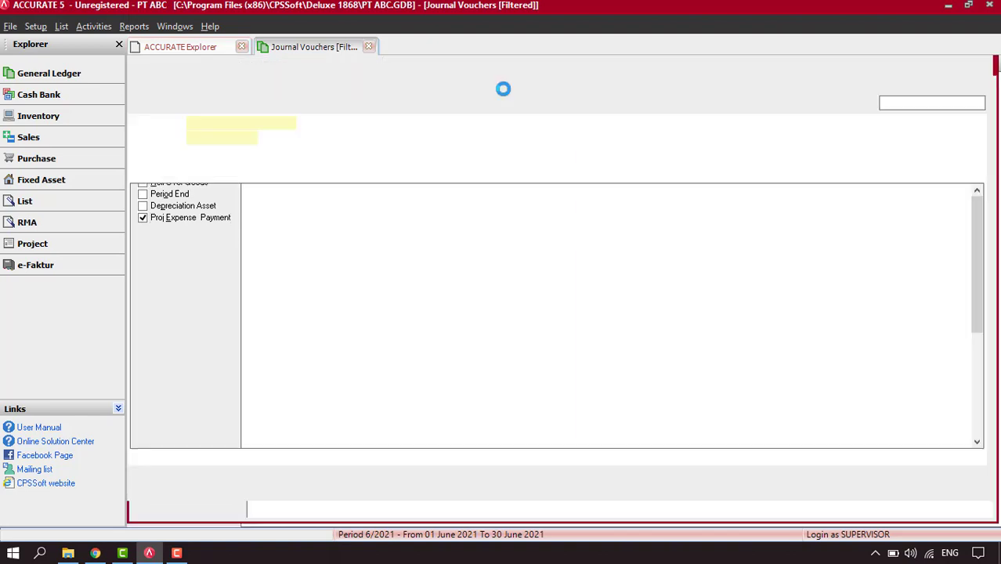
click(621, 208)
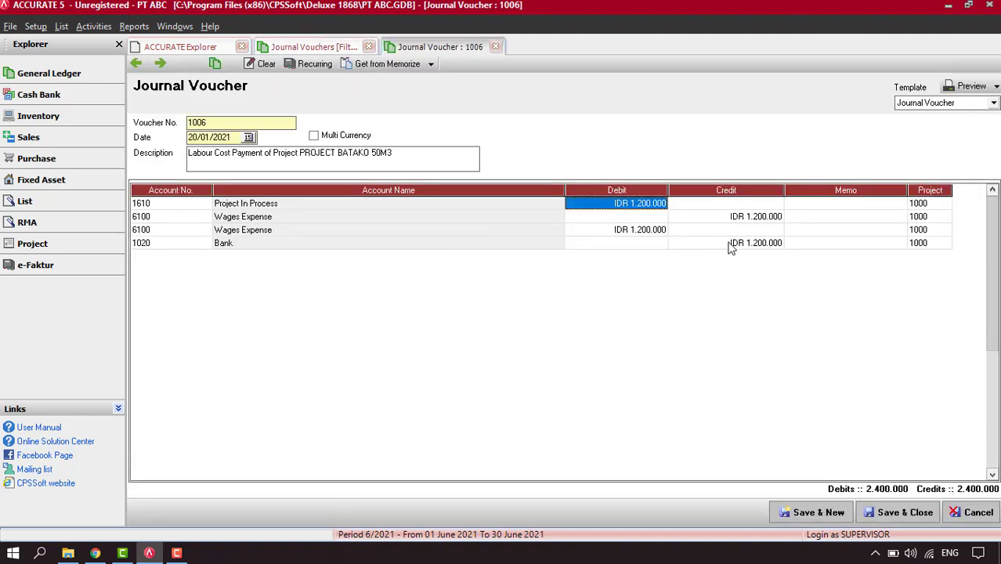
click(496, 47)
click(368, 47)
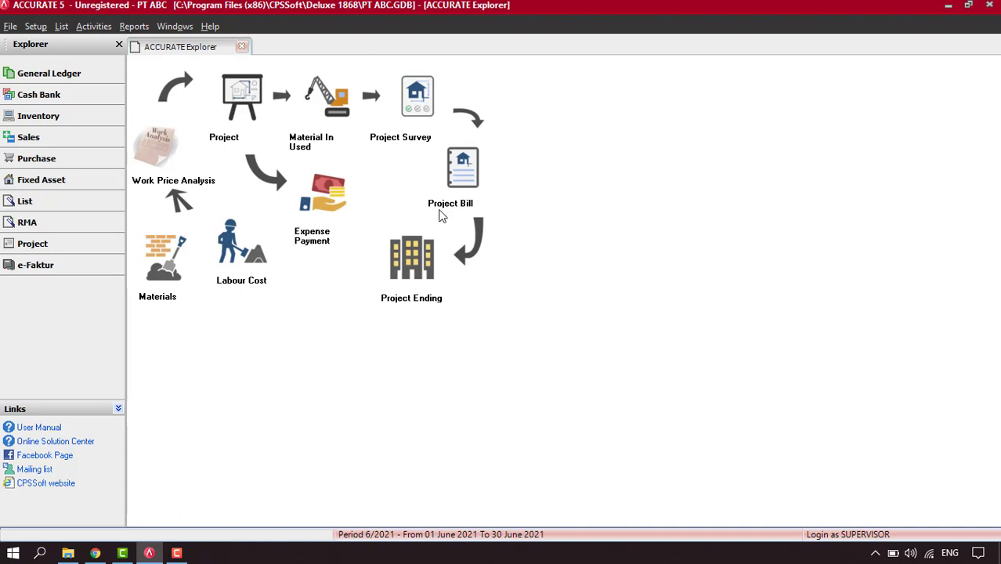
Start a material usage record for PROJECT BATAKO 50M3, dated 22/01/2021 and described as PENGAMBILAN BAHAN BAKU
click(336, 119)
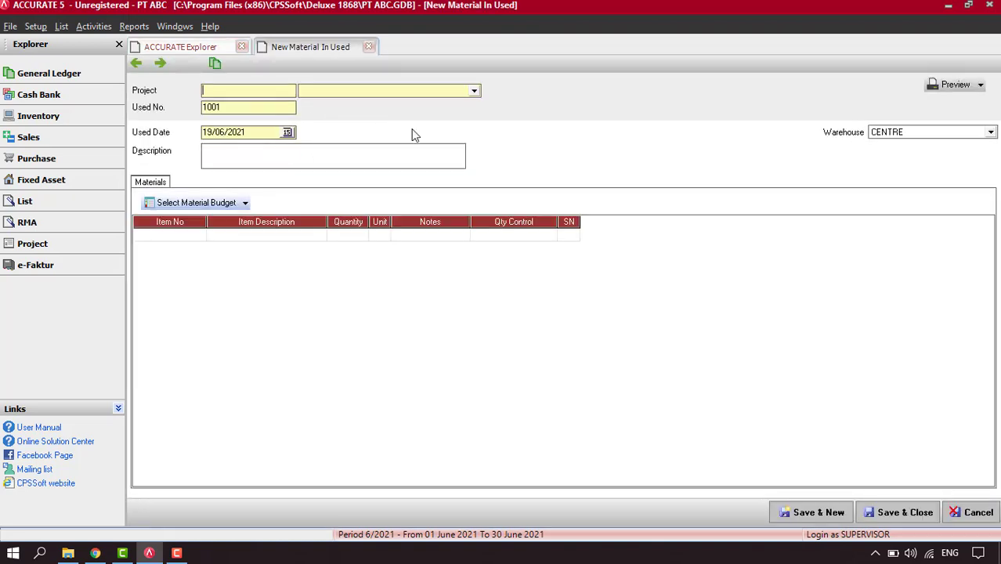
click(474, 91)
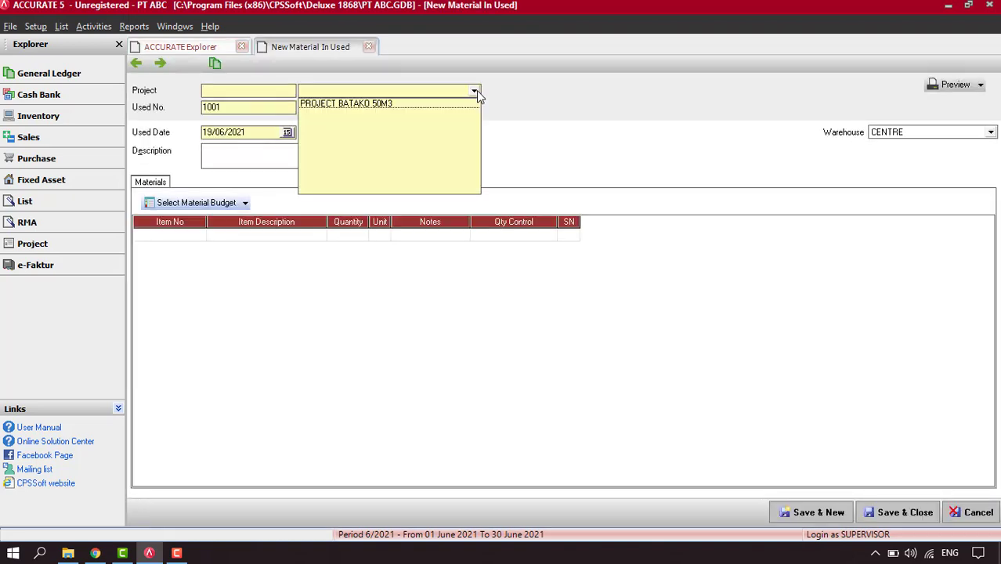
click(393, 103)
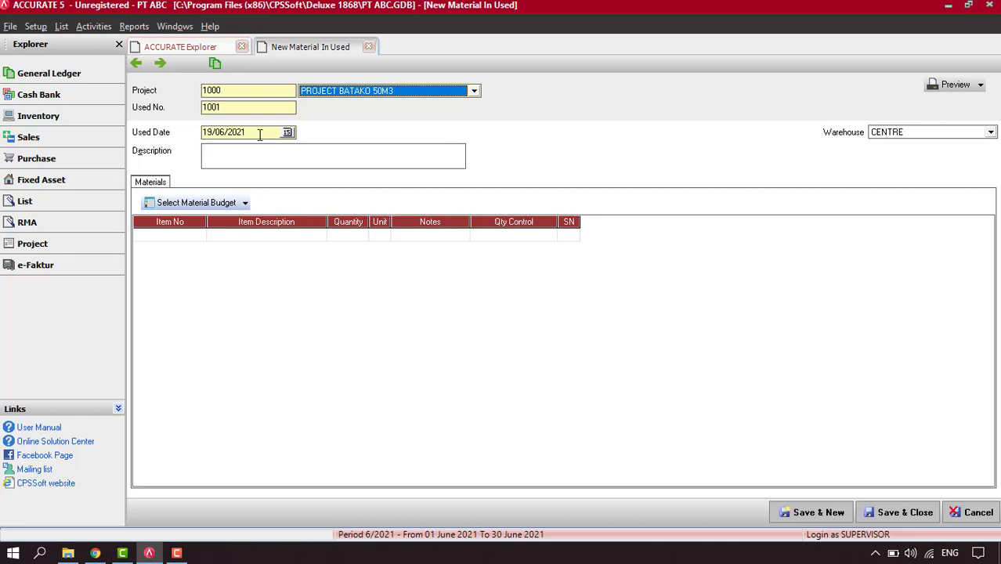
click(133, 138)
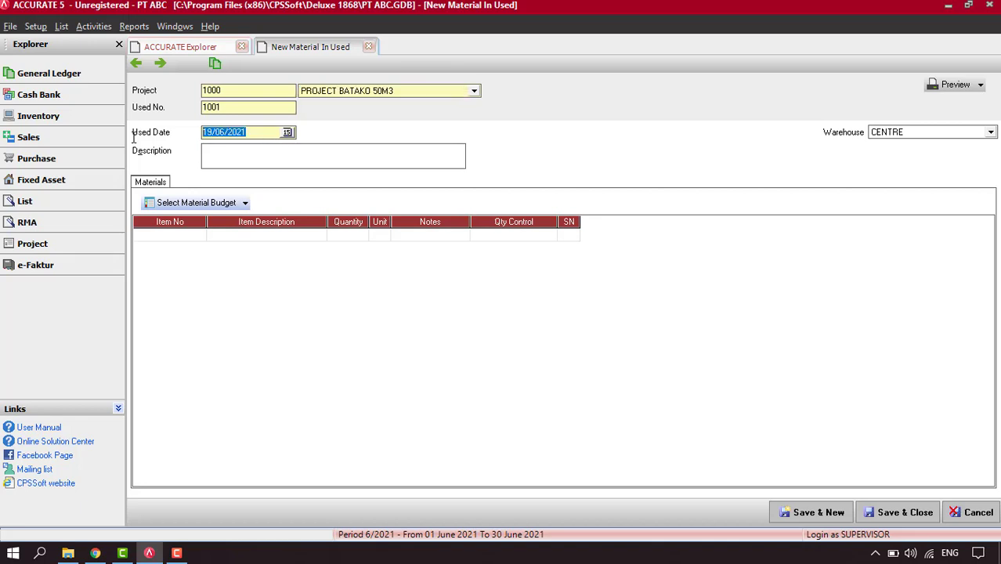
text(22/01/2021)
click(238, 155)
text(PENGA)
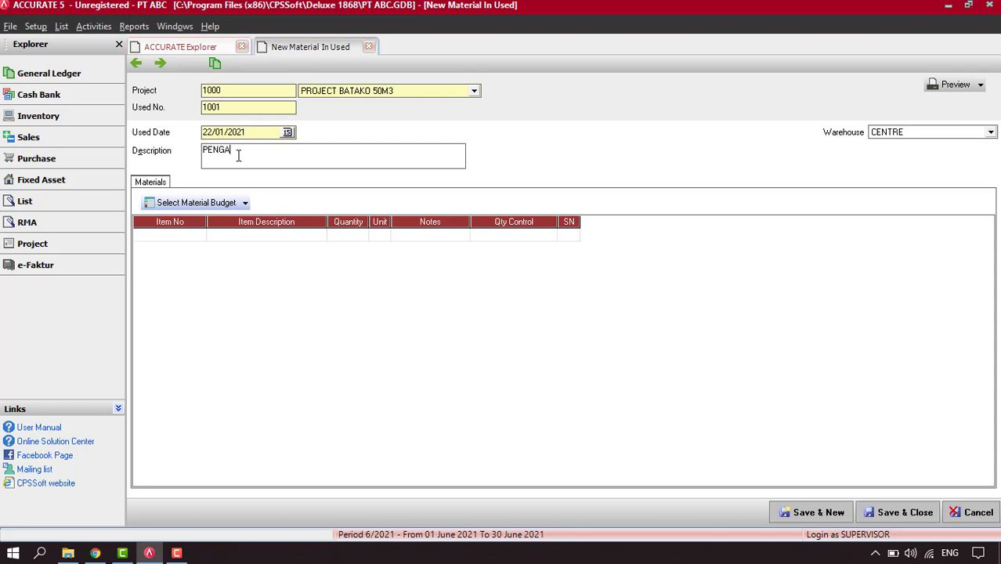
text(MBILAN BAHAN BAKU)
Add all budgeted project materials, Semen, Pasir and Foam Agent, to the usage record
click(194, 203)
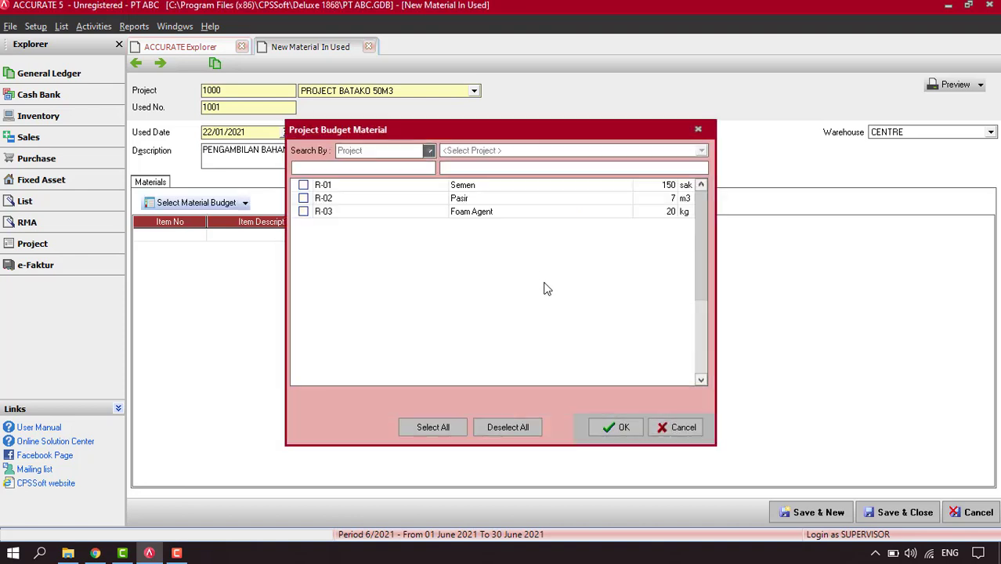
click(439, 428)
click(600, 428)
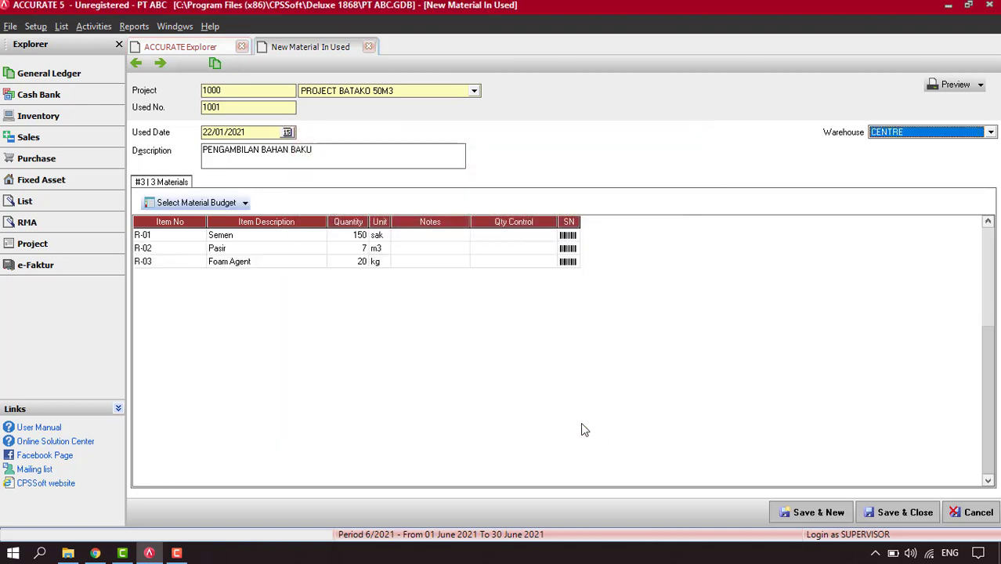
Examine the quantities and notes of the Semen, Pasir and Foam Agent rows
click(352, 247)
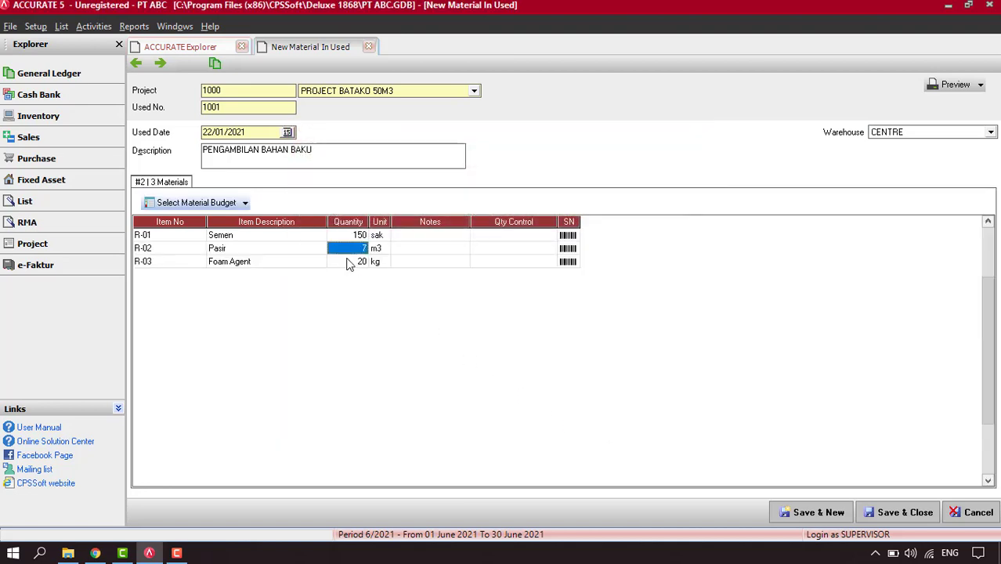
click(349, 265)
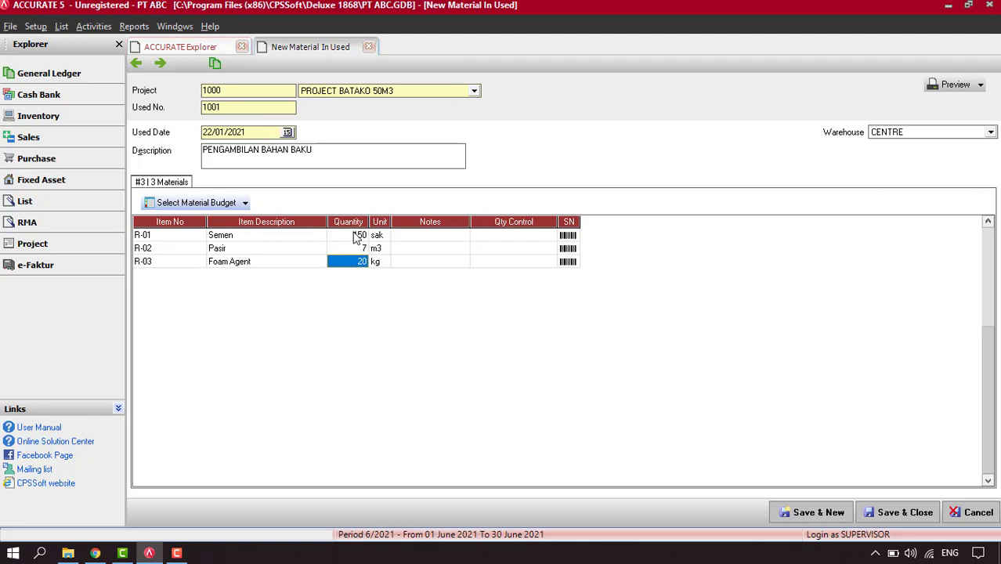
click(357, 236)
click(356, 250)
click(352, 263)
click(351, 237)
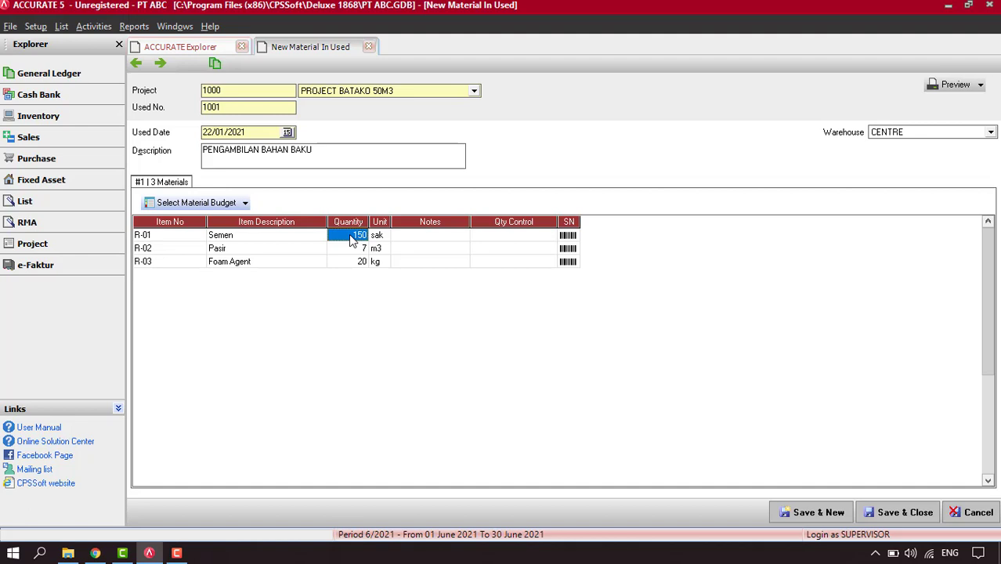
key(Tab)
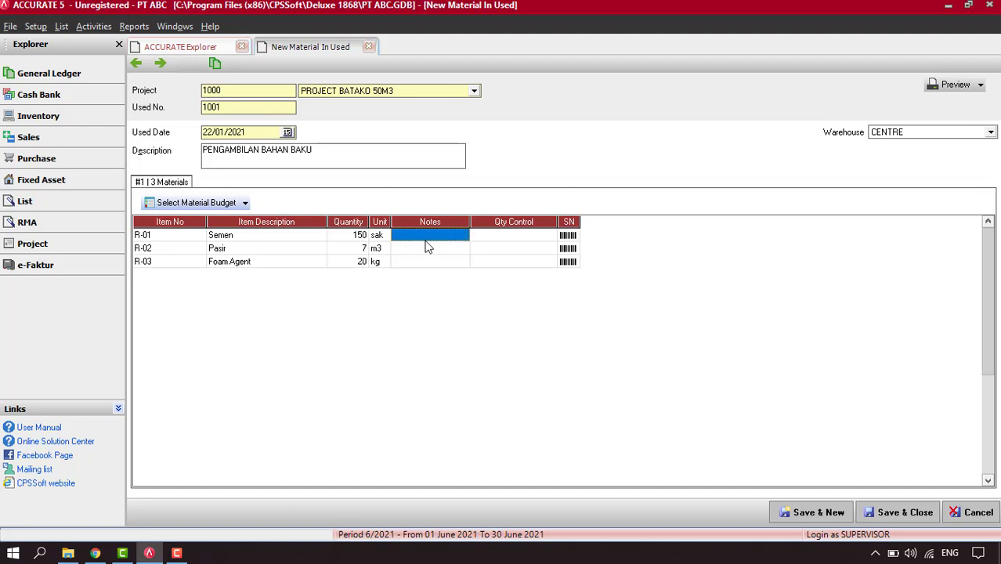
click(427, 249)
click(428, 263)
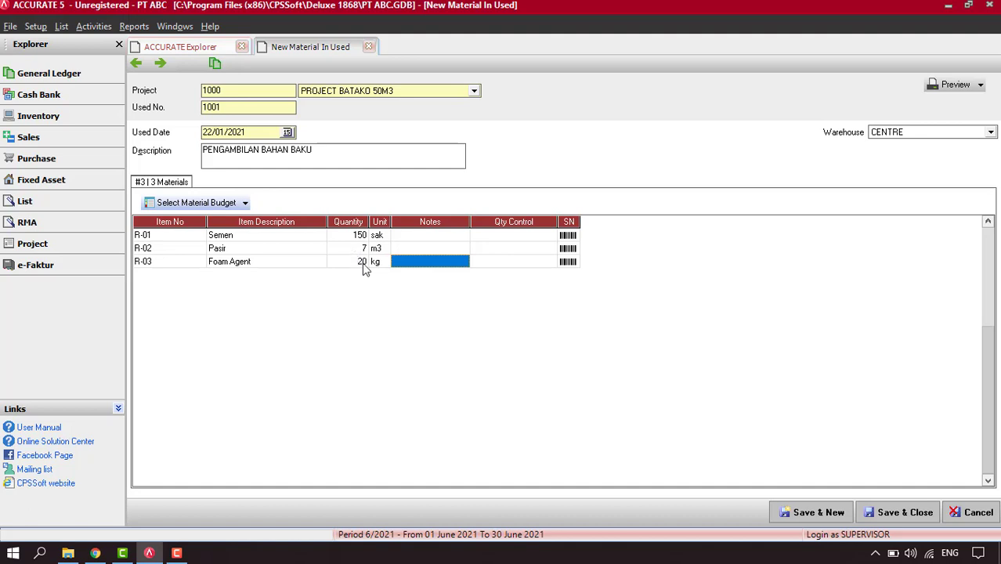
Set the used quantity of Semen to 160 sak and accept exceeding the project budget
click(345, 237)
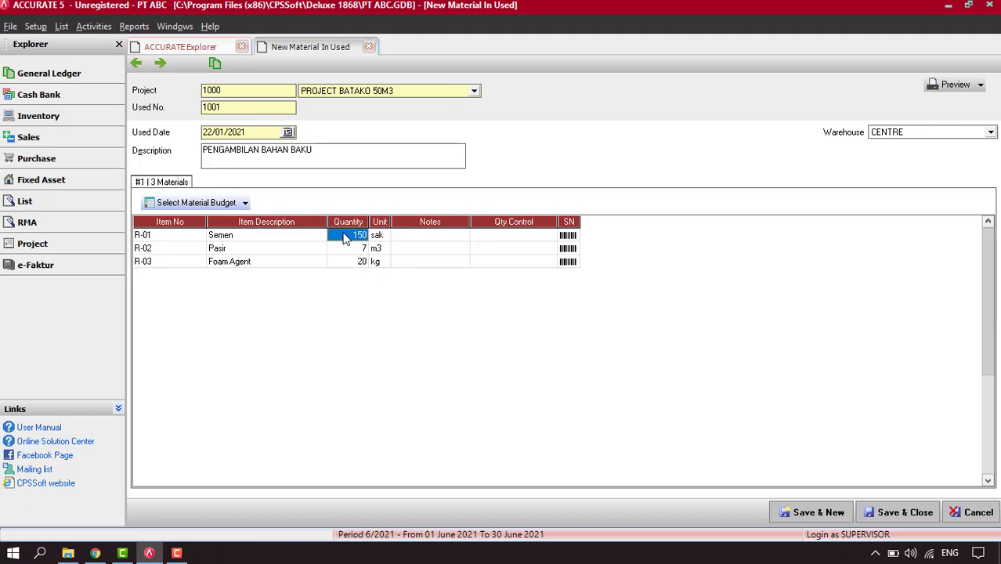
text(160)
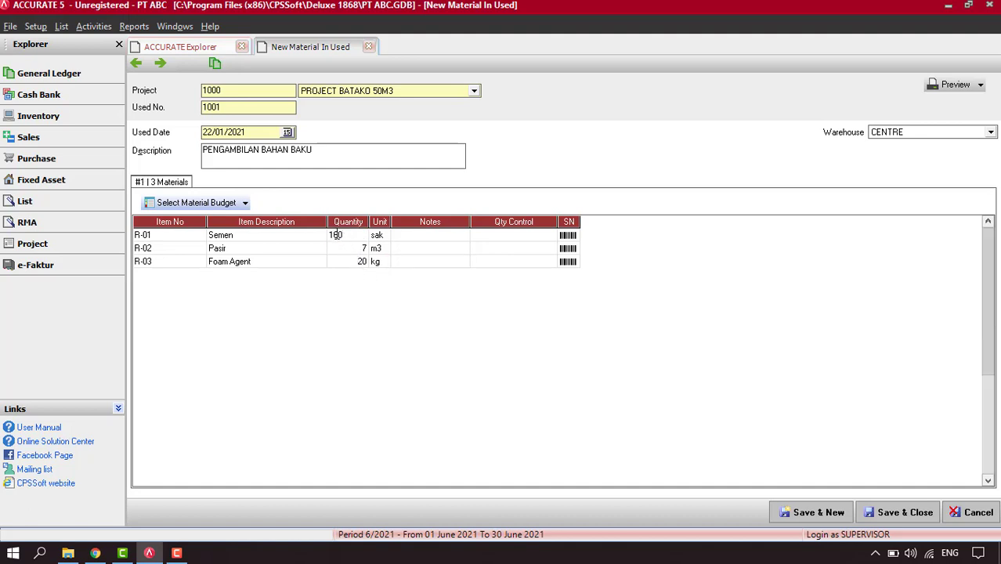
key(Return)
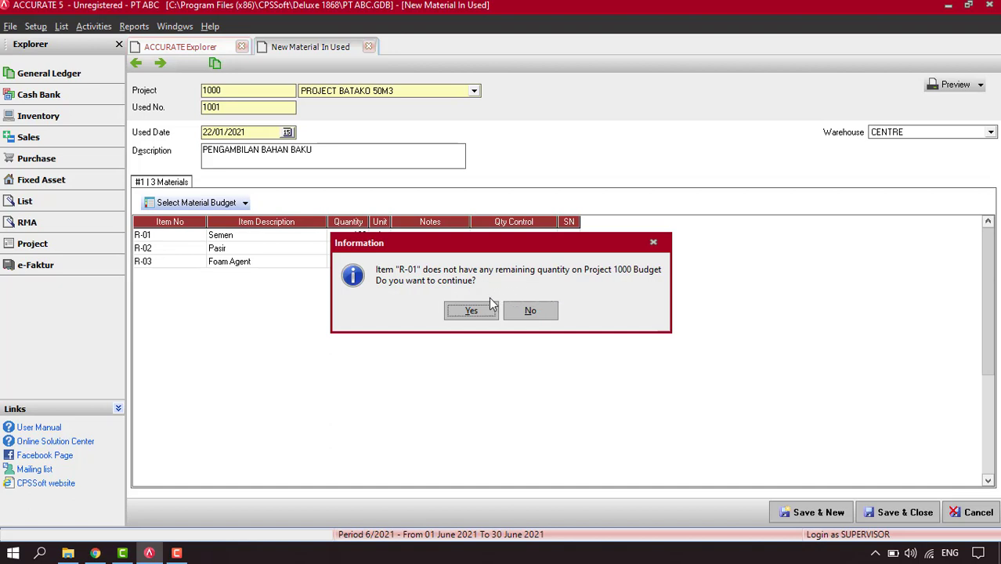
click(474, 311)
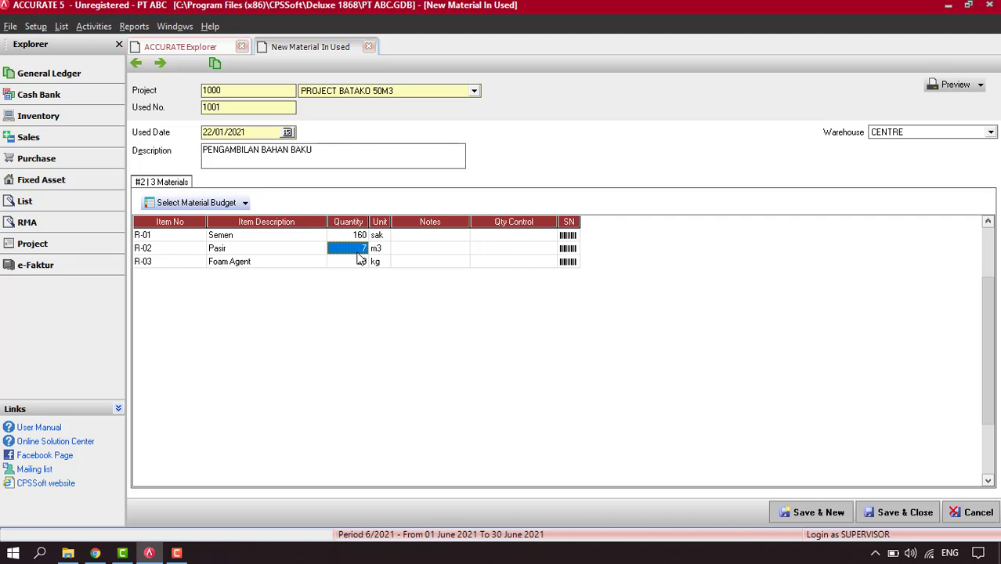
Set the used quantities to 10 m3 for Pasir and 25 kg for Foam Agent, accepting that both exceed the project budget
text(10)
key(Return)
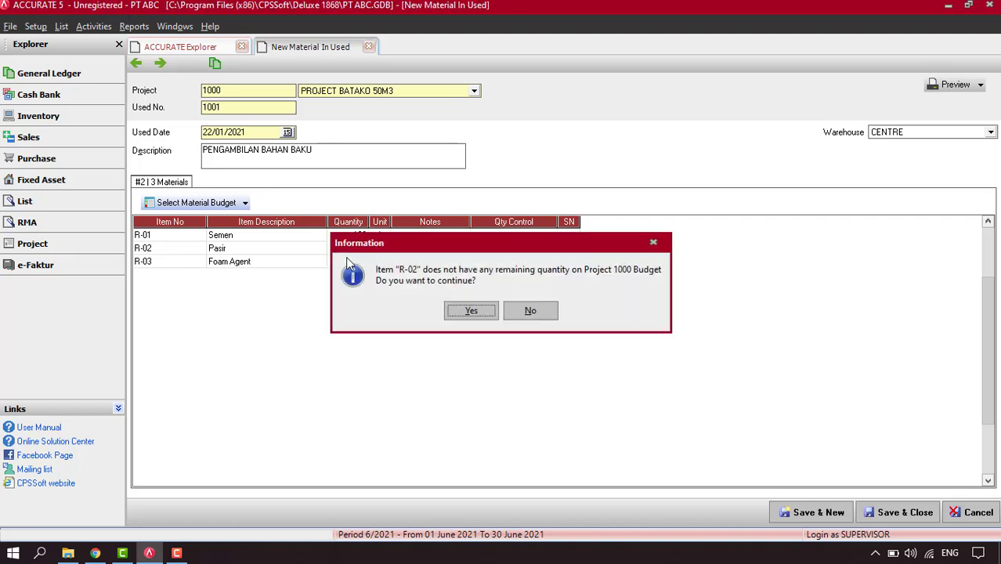
click(486, 312)
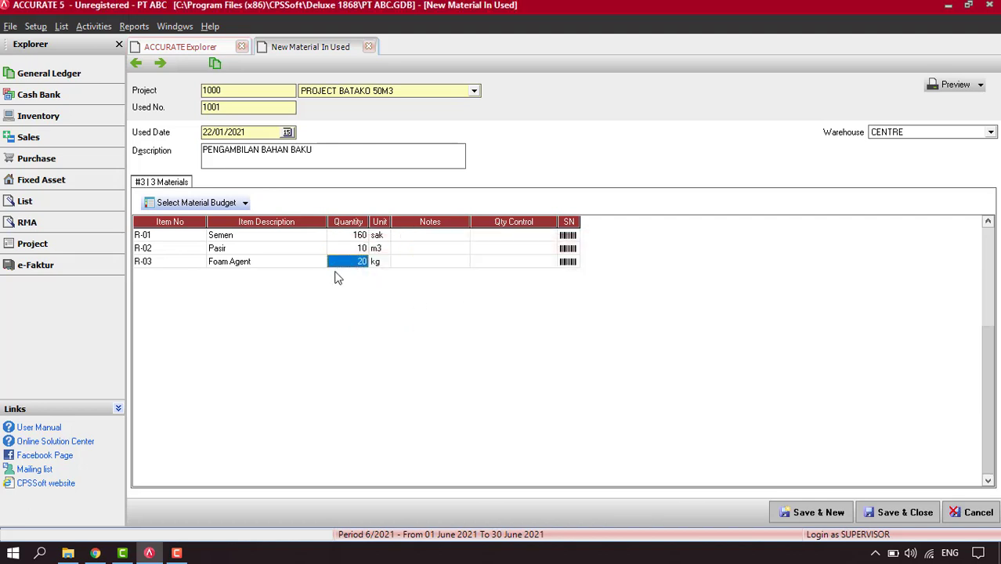
text(25)
key(Return)
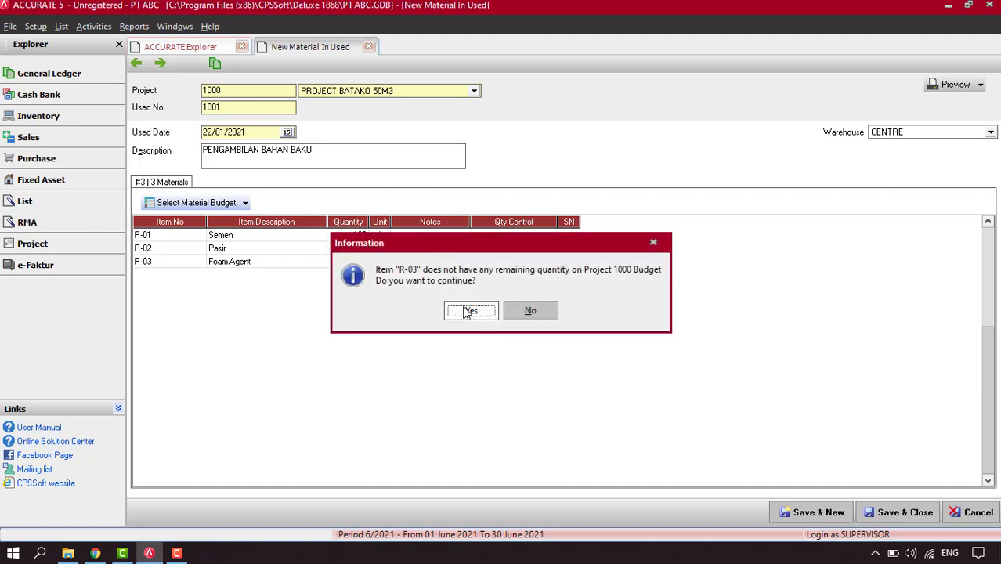
click(468, 312)
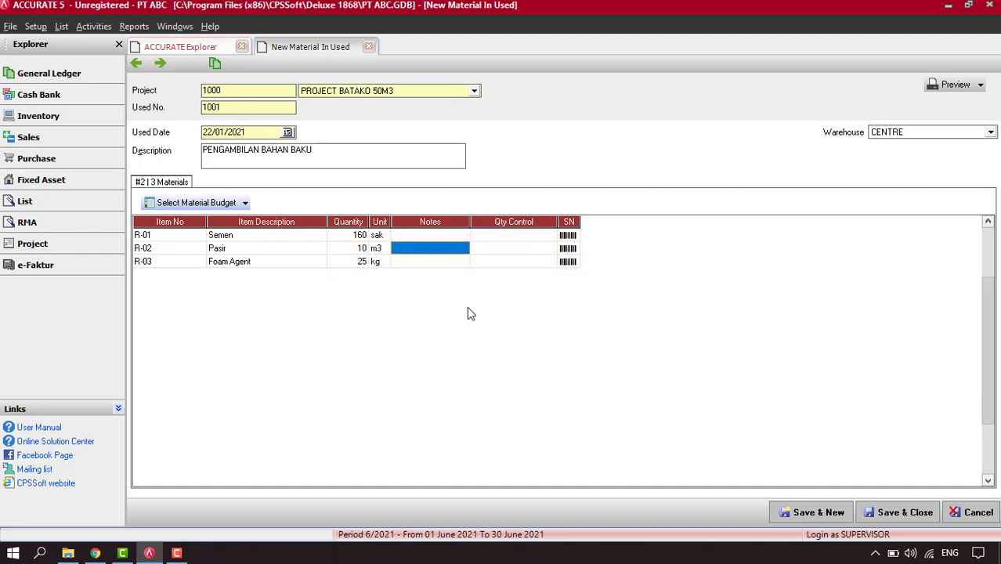
Check the quantities of the three materials, then save and close the material usage record
click(349, 251)
click(348, 261)
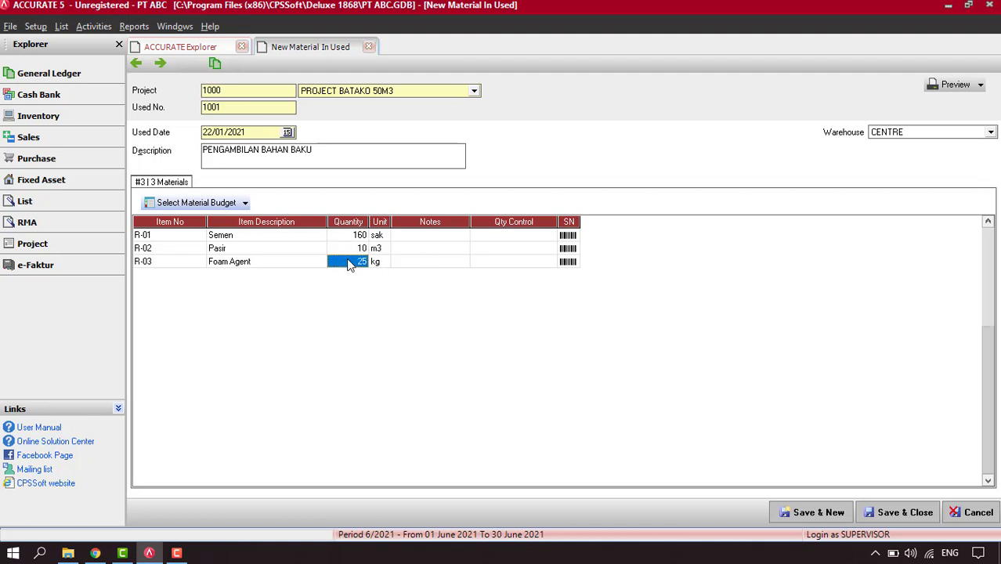
click(345, 248)
click(345, 237)
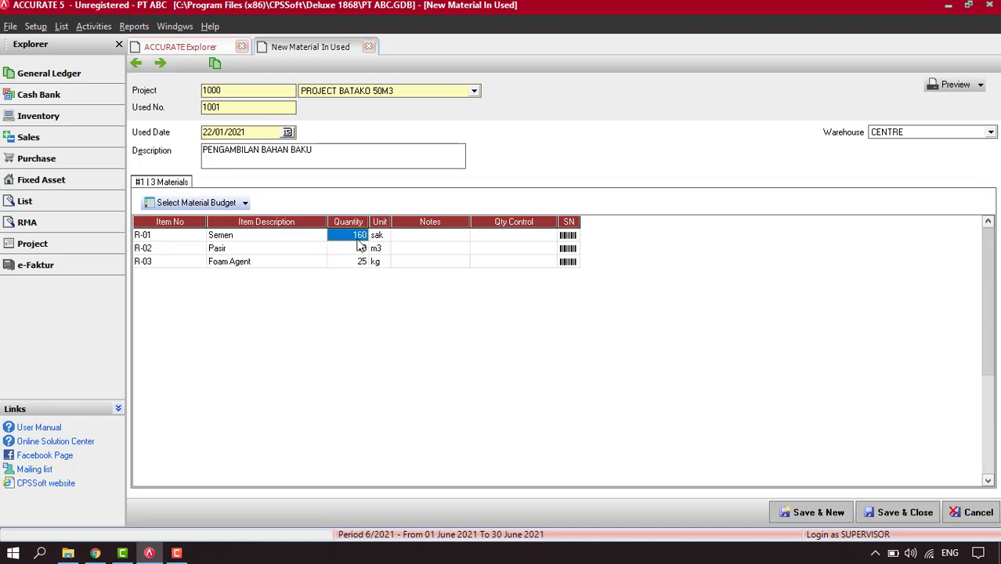
click(908, 514)
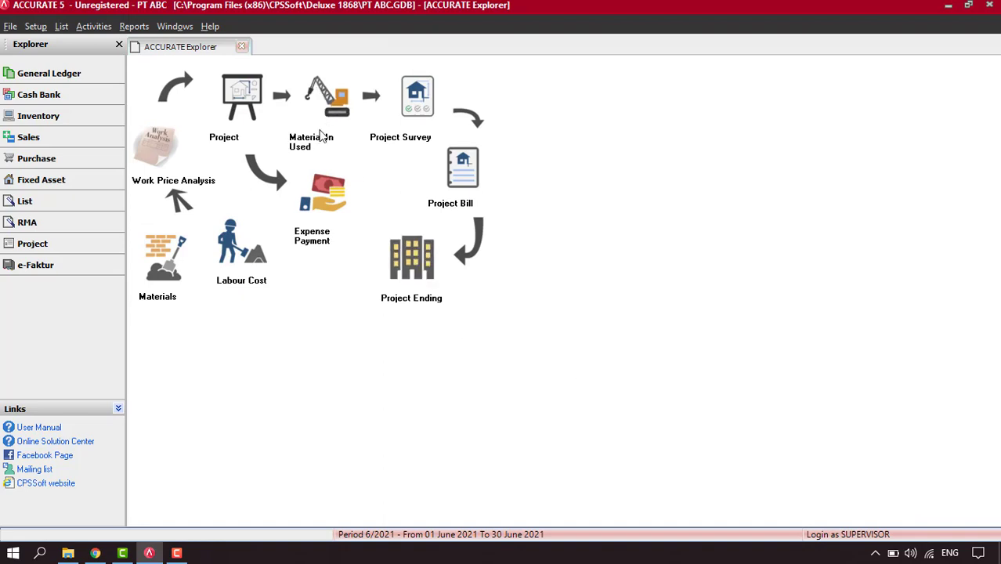
Examine the transaction journal of the saved PENGAMBILAN BAHAN BAKU material usage record, then close the journal and the record
click(326, 118)
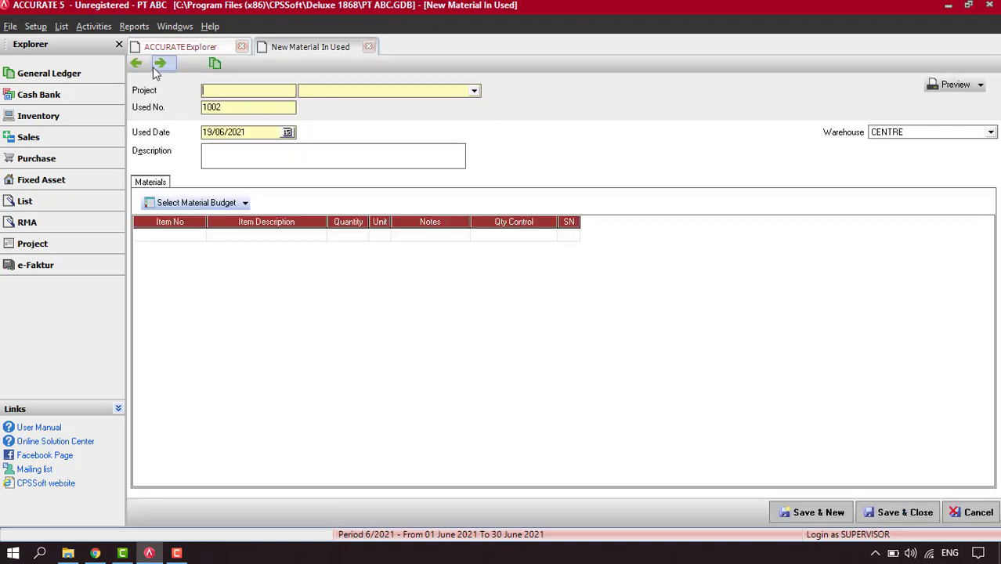
click(136, 66)
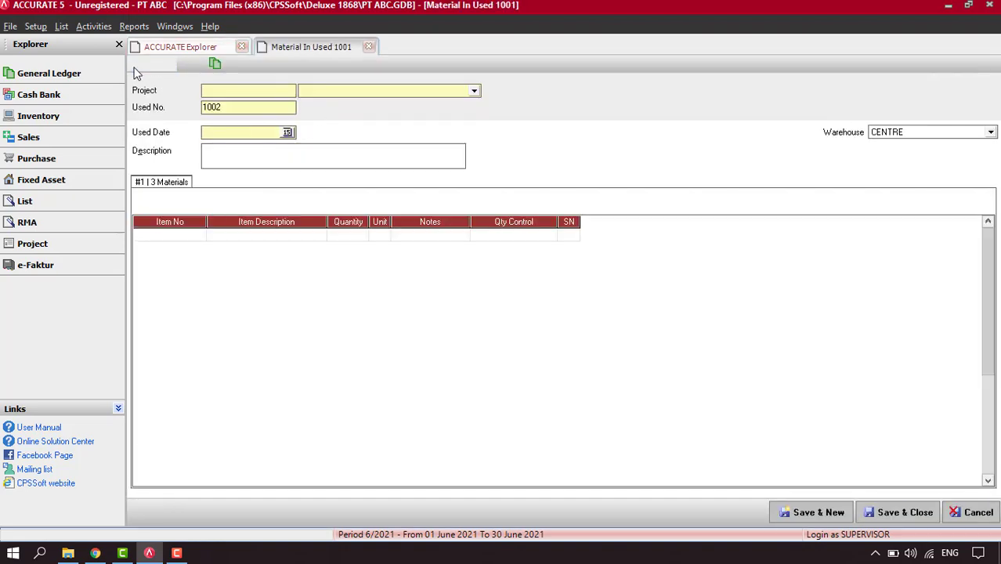
click(217, 66)
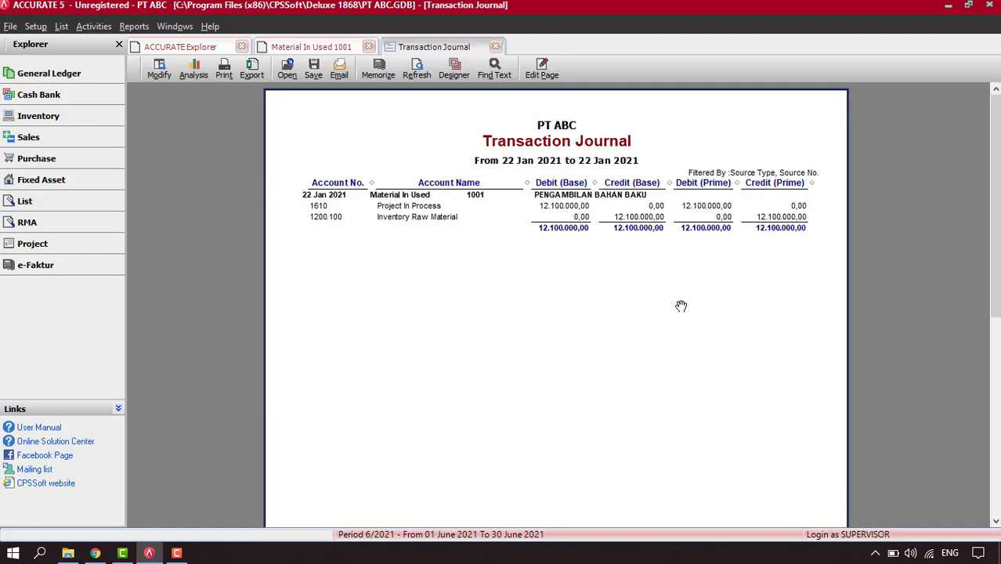
right_click(572, 275)
click(594, 315)
right_click(544, 259)
click(576, 286)
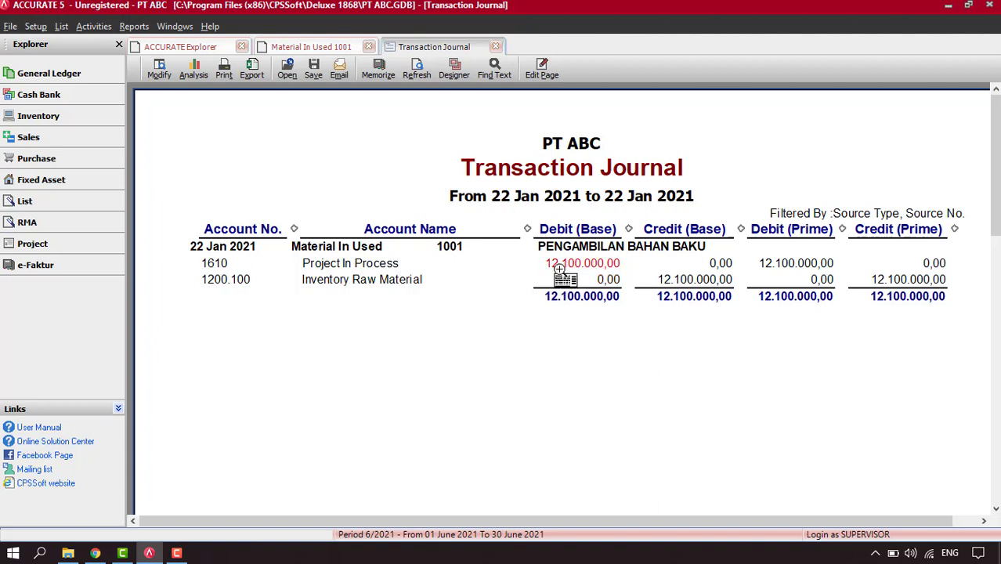
click(495, 46)
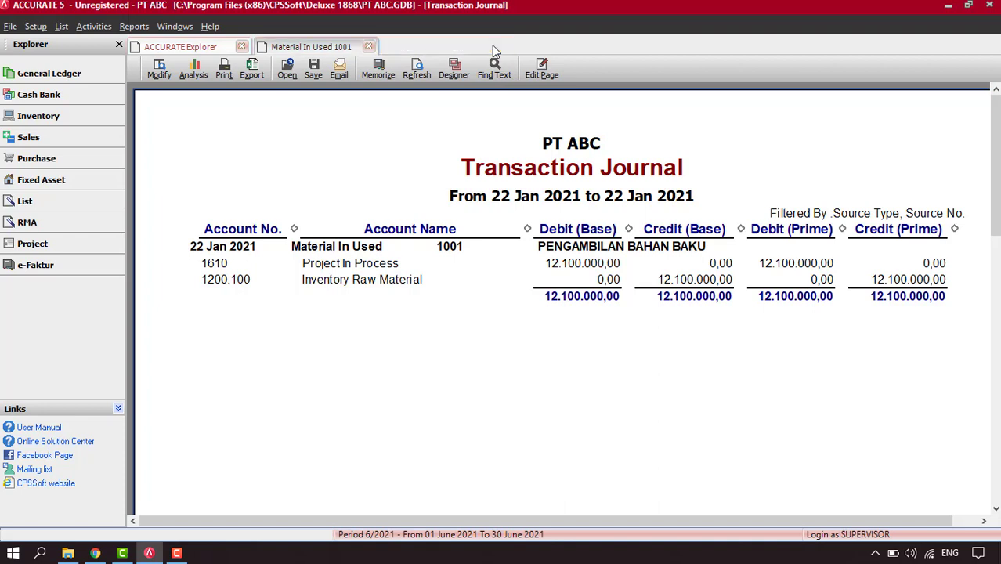
click(369, 47)
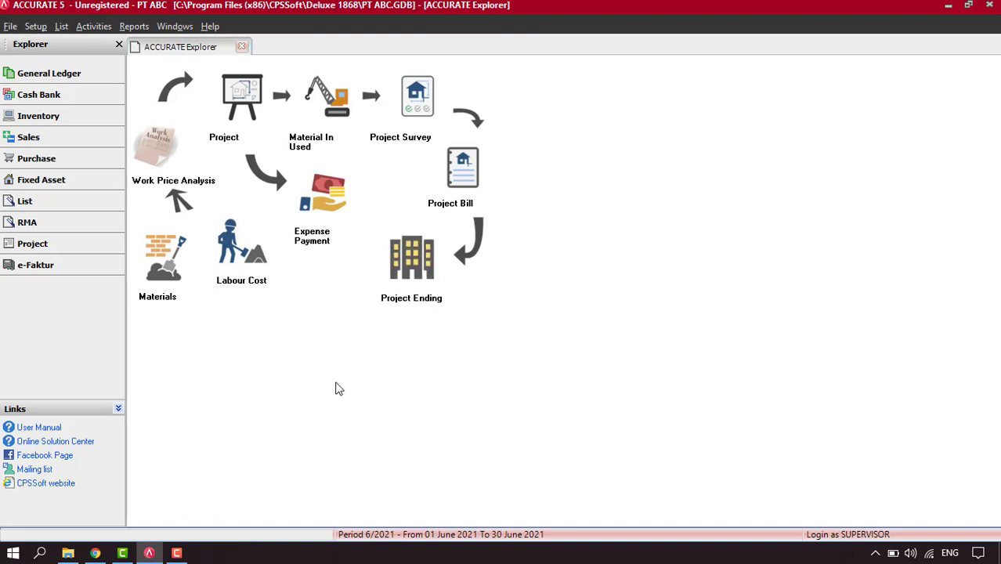
Start a project expense payment dated 25/01/2021 for PROJECT BATAKO 50M3, paid from Bank
click(324, 207)
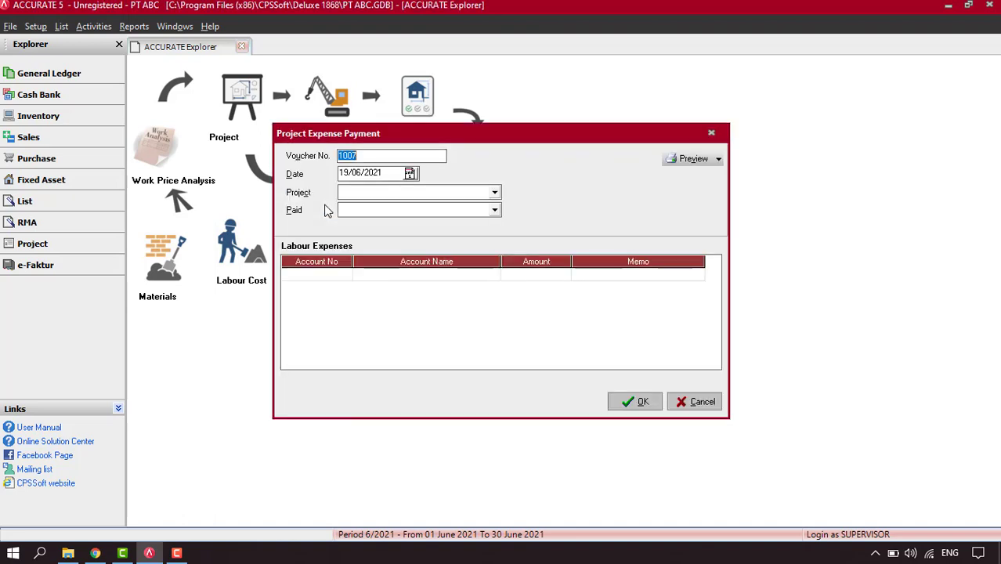
key(Tab)
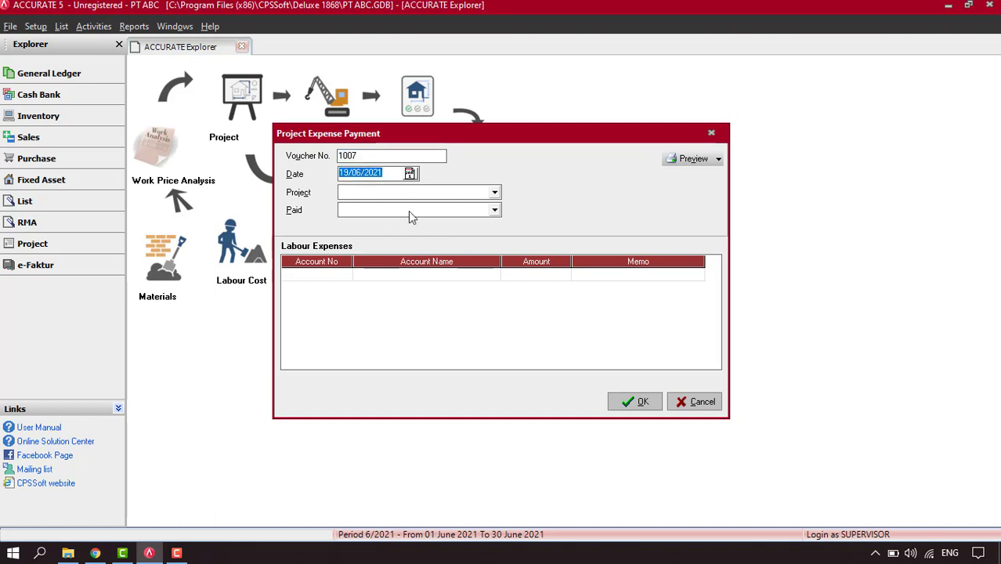
text(25/01/2021)
click(392, 192)
click(384, 206)
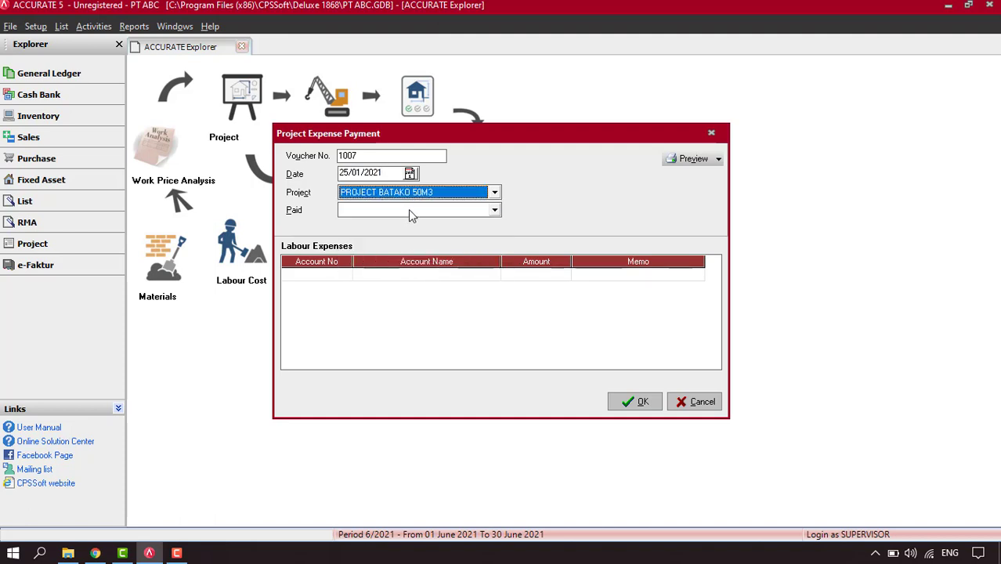
click(494, 210)
click(369, 221)
Add account 6200, Electricity and Water Expense, with an amount of IDR 450,000 and save the payment
click(346, 276)
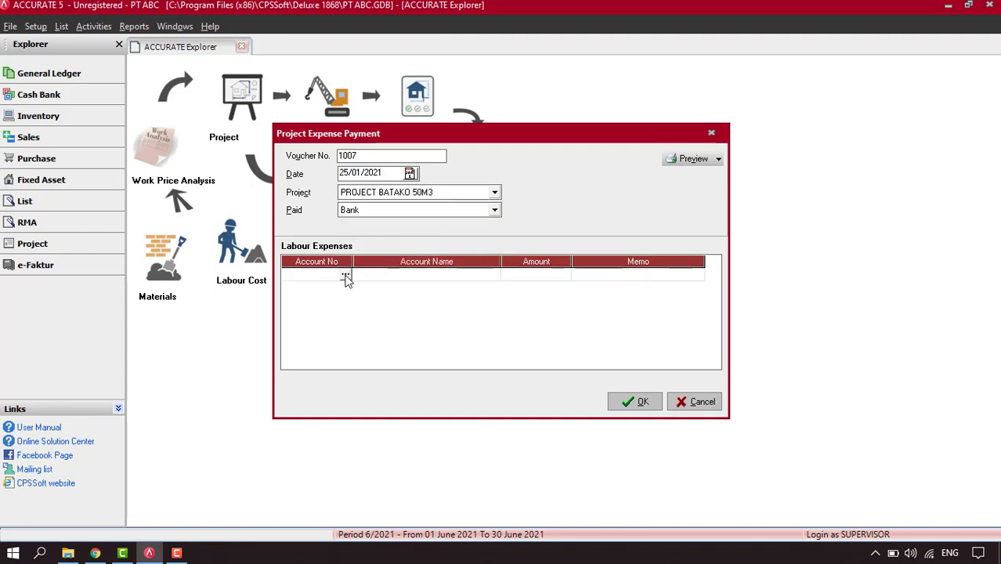
click(346, 276)
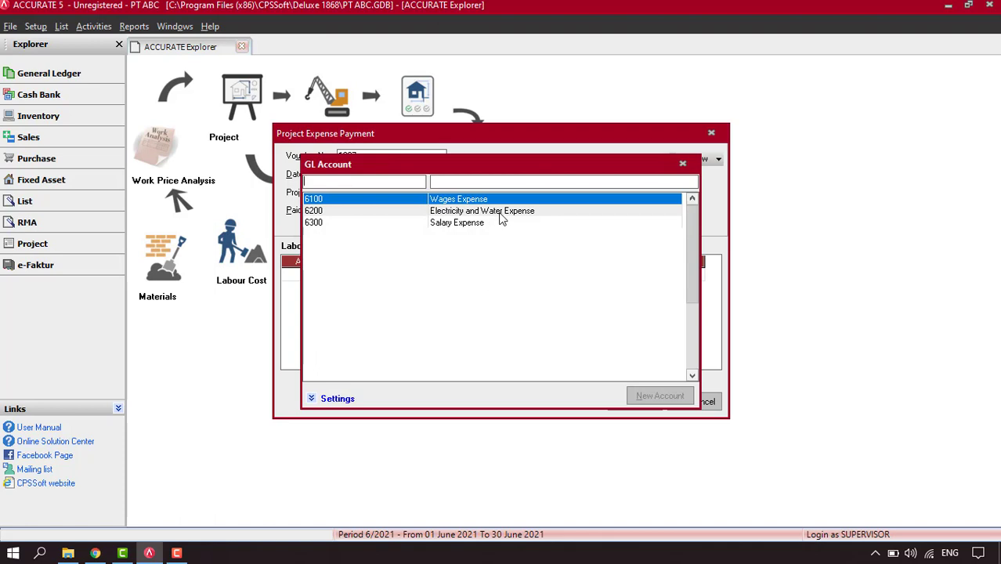
double_click(500, 211)
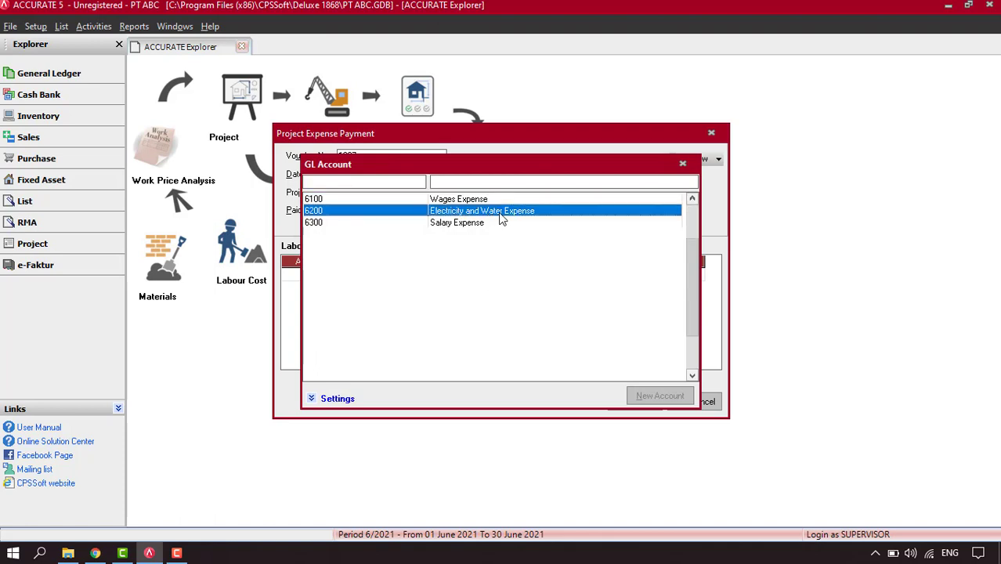
click(536, 279)
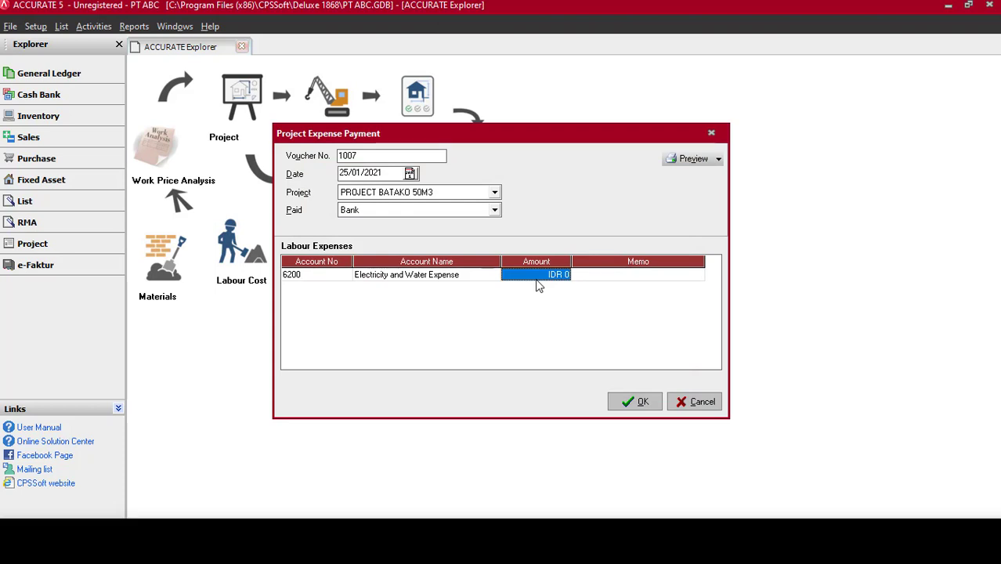
text(450000)
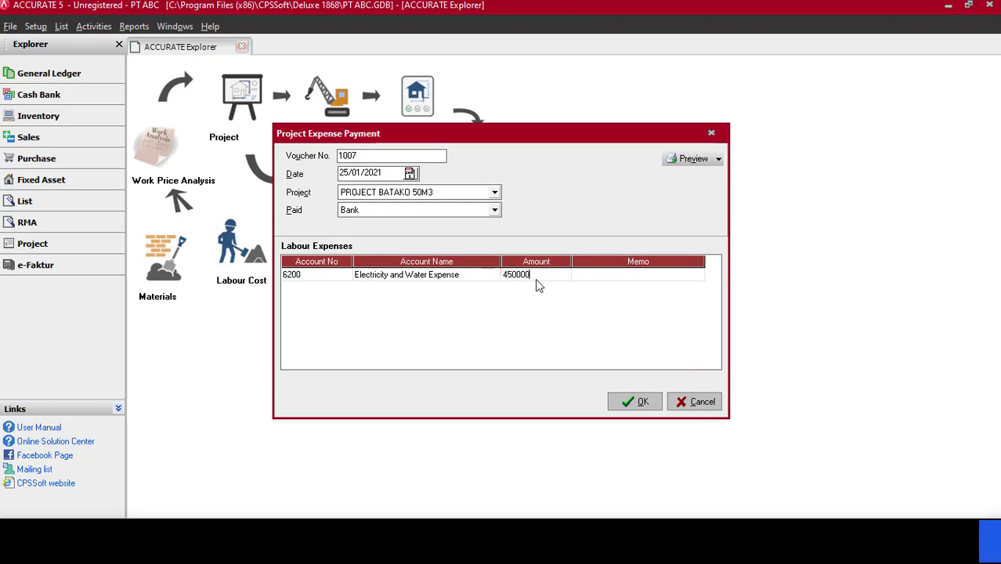
key(Tab)
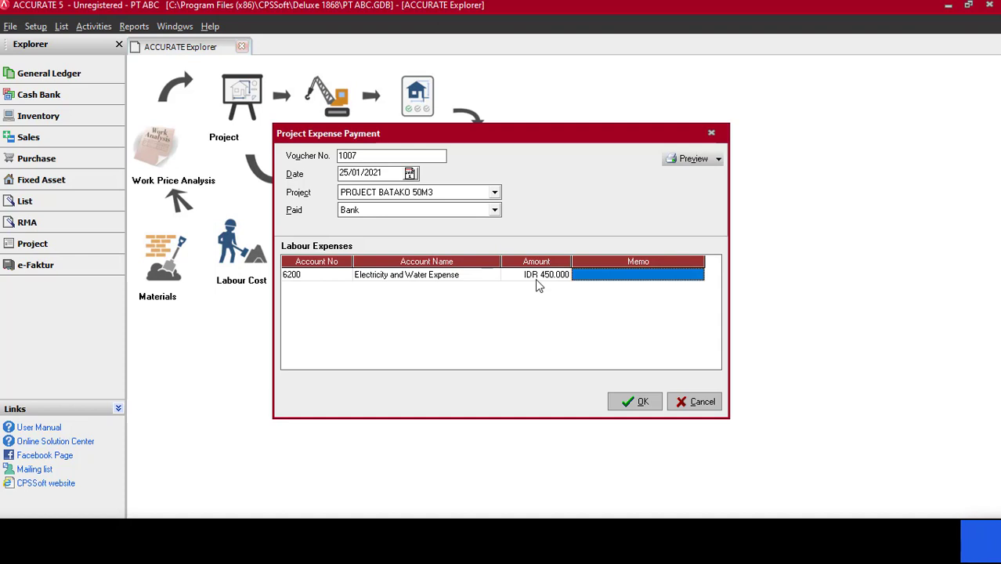
click(633, 404)
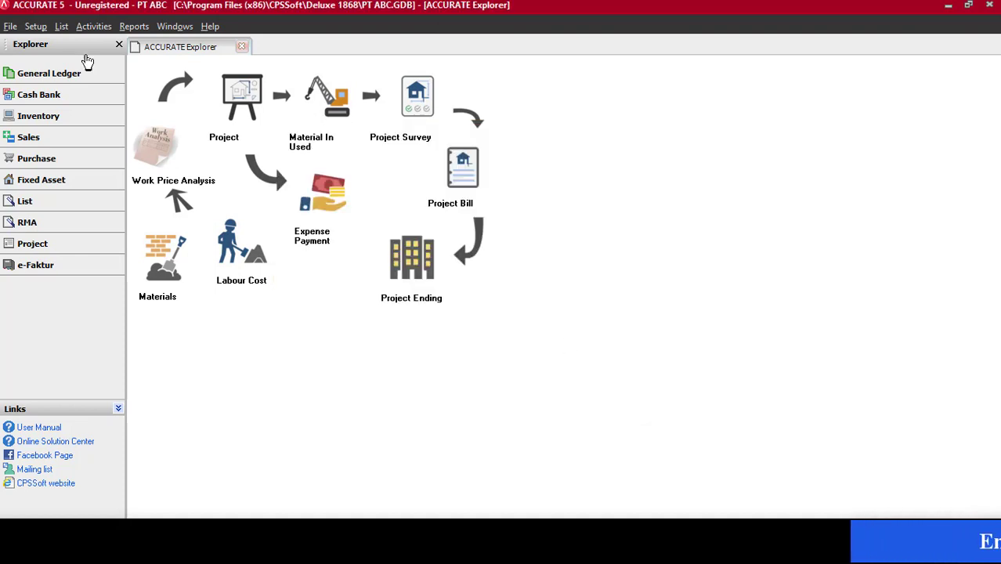
List the journal vouchers filtered to project expense payments and open the one dated 25 Jan 21 for review
click(64, 26)
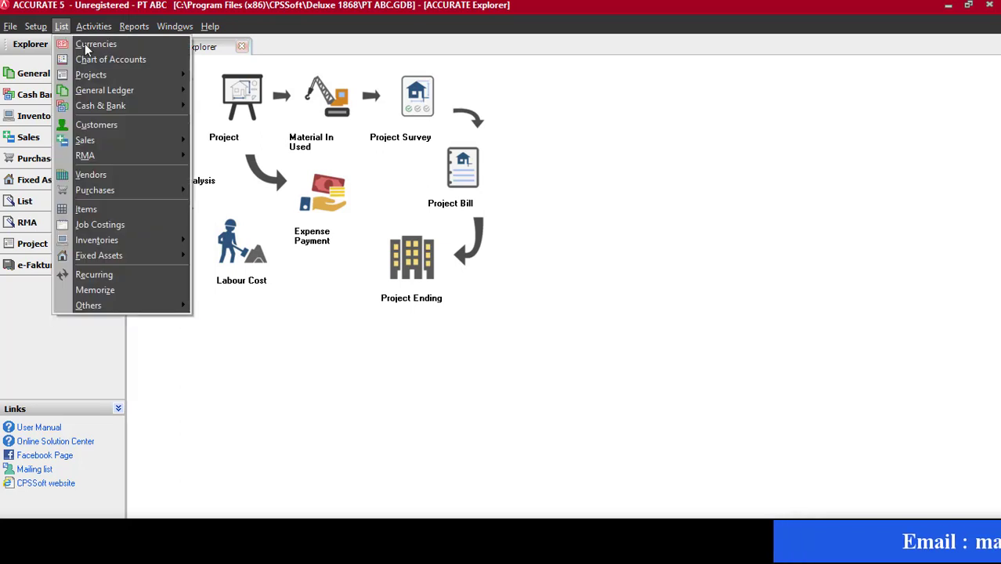
mouse_move(111, 89)
click(224, 90)
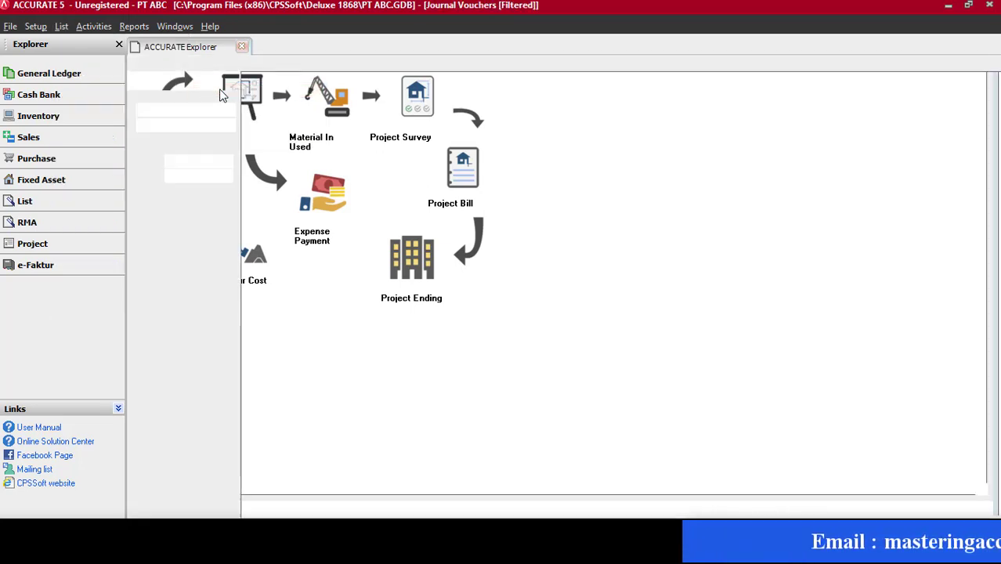
click(143, 219)
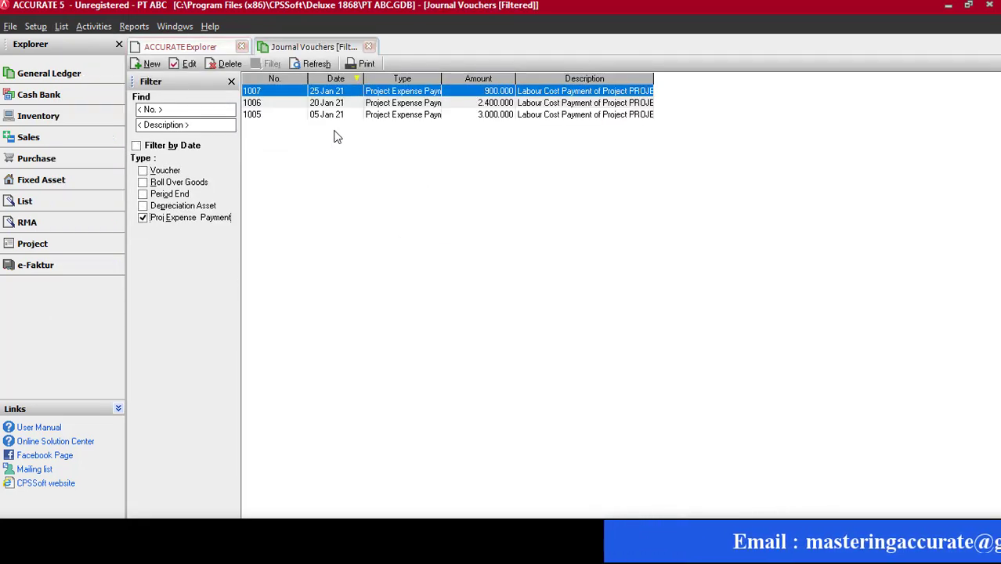
double_click(501, 90)
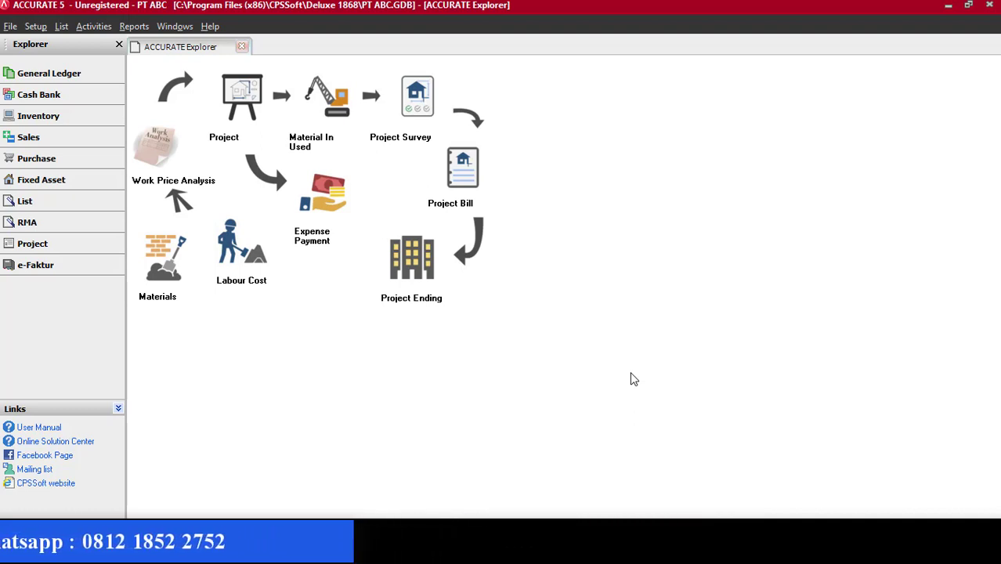
Start another project expense payment for PROJECT BATAKO 50M3, dated 27/01/2021 and paid from Bank
click(326, 212)
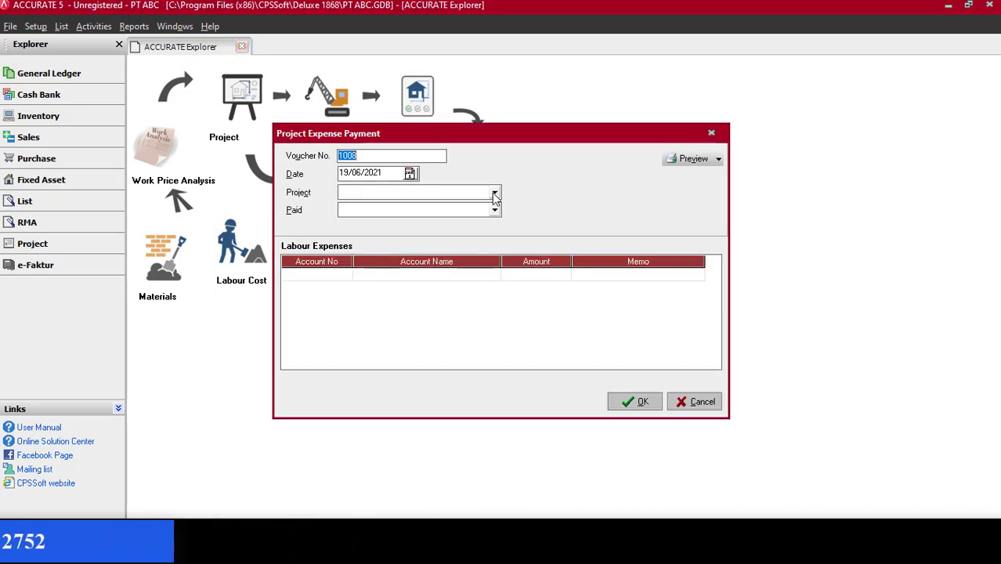
key(Tab)
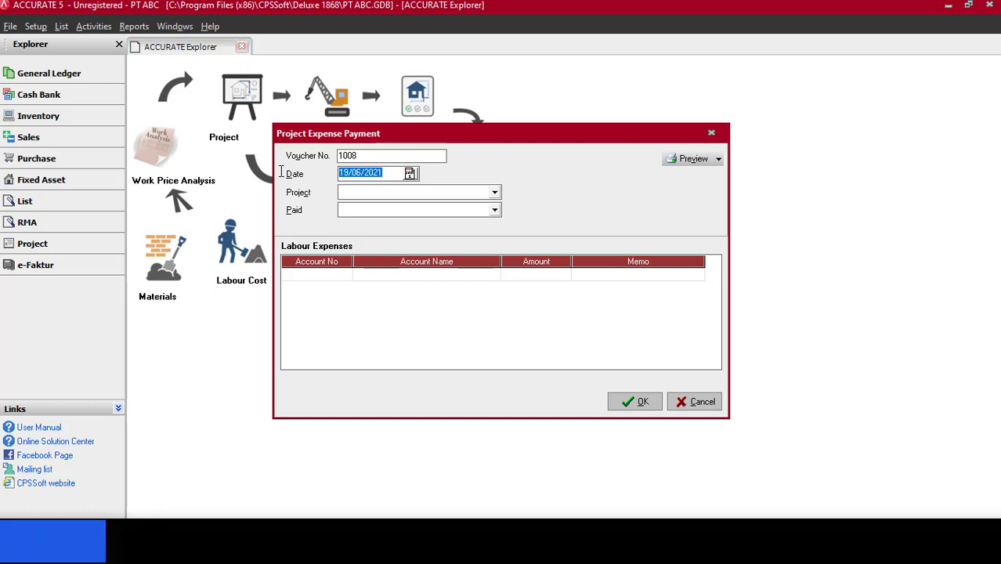
text(27/01/202)
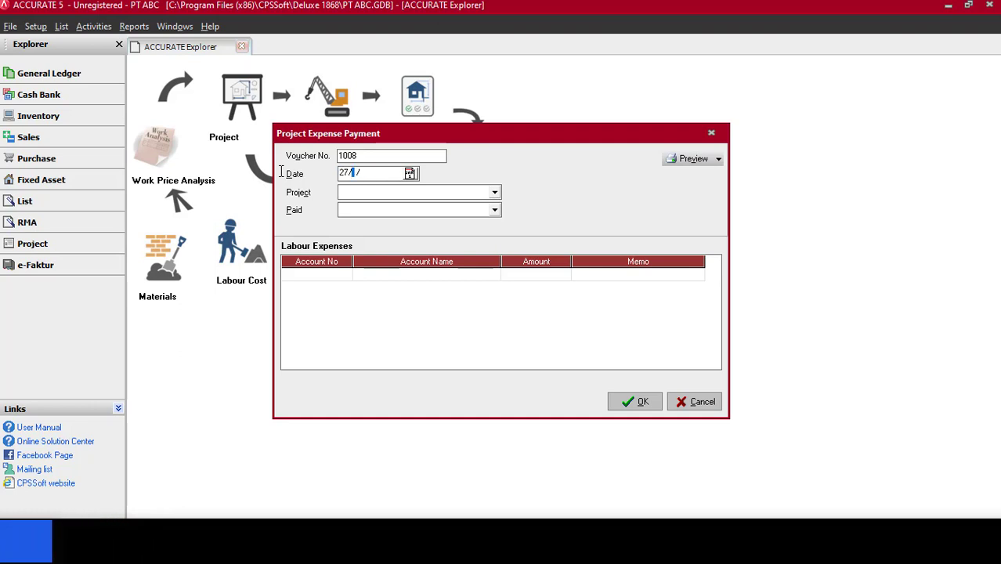
text(1)
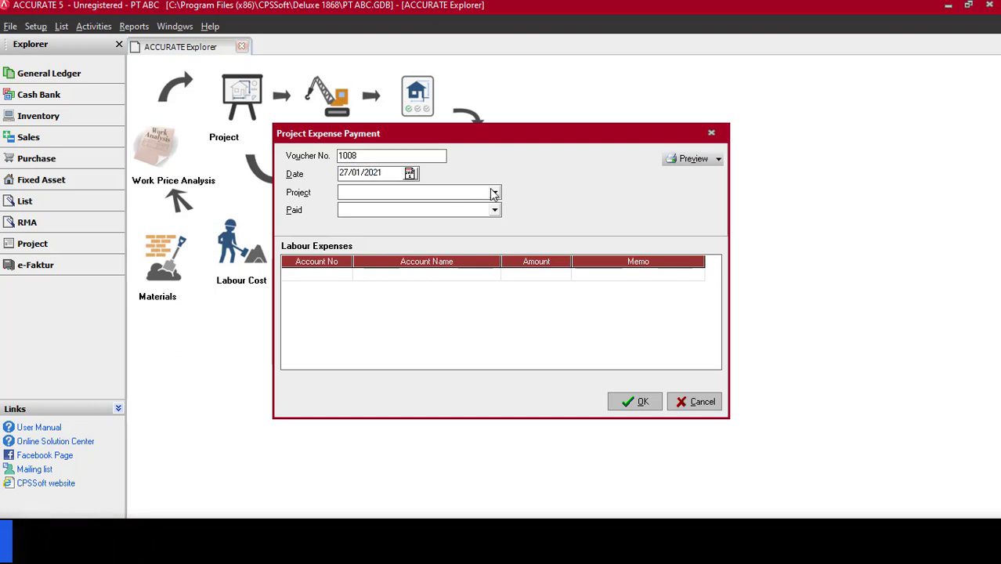
click(494, 192)
click(396, 207)
click(494, 211)
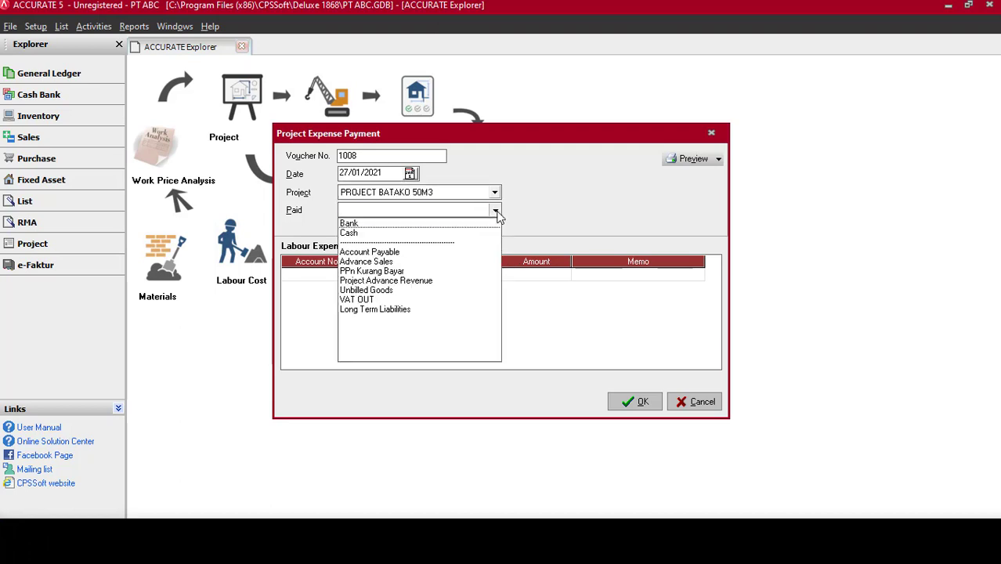
click(353, 224)
Add account 6300, Salary Expense, with an amount of IDR 900.000 to the project expense payment and save it
click(341, 276)
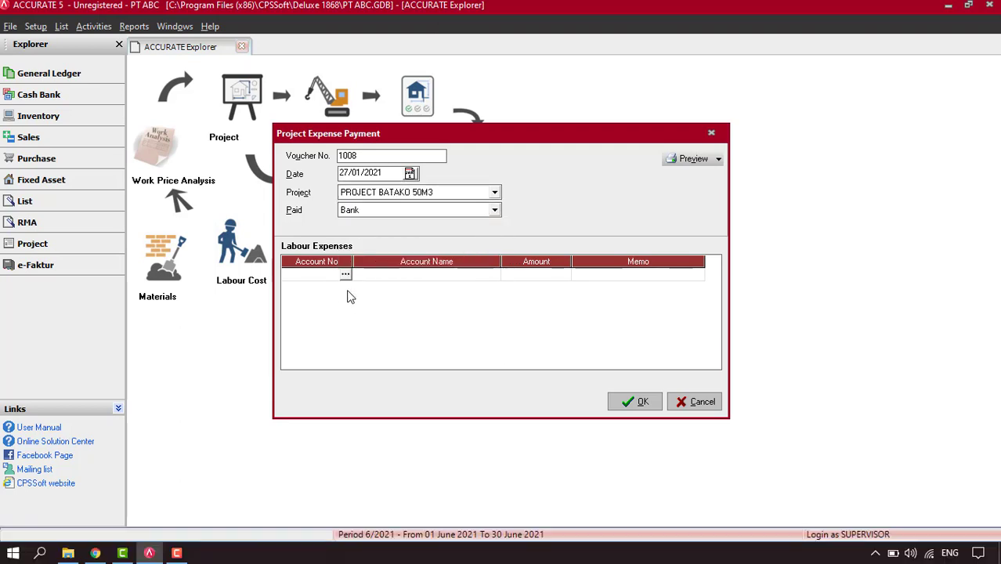
click(347, 276)
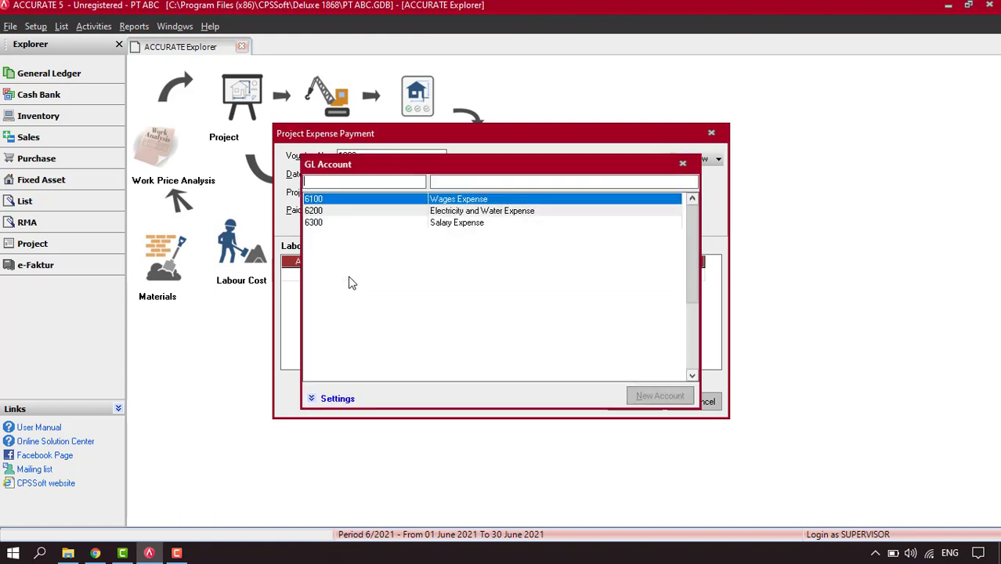
double_click(469, 229)
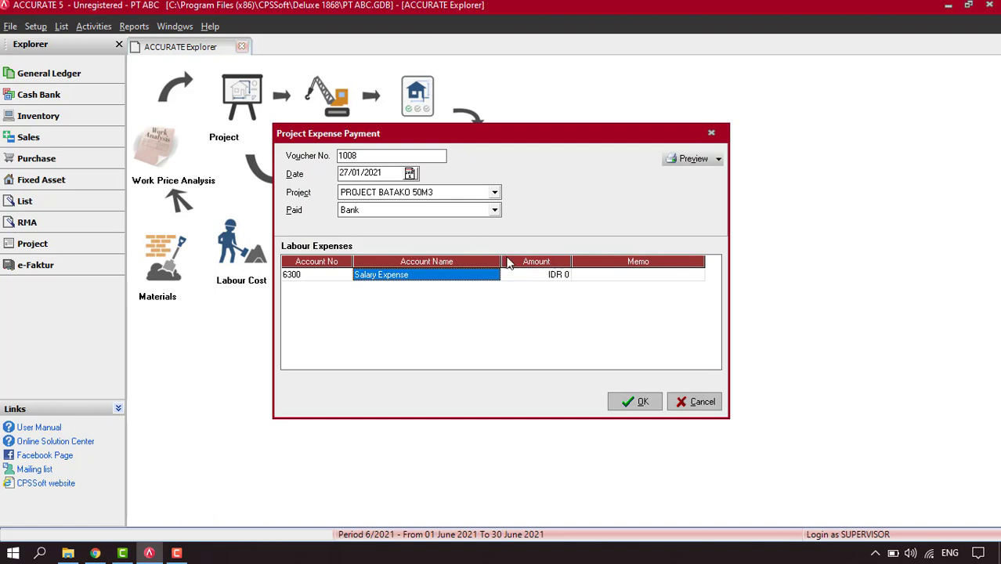
click(538, 279)
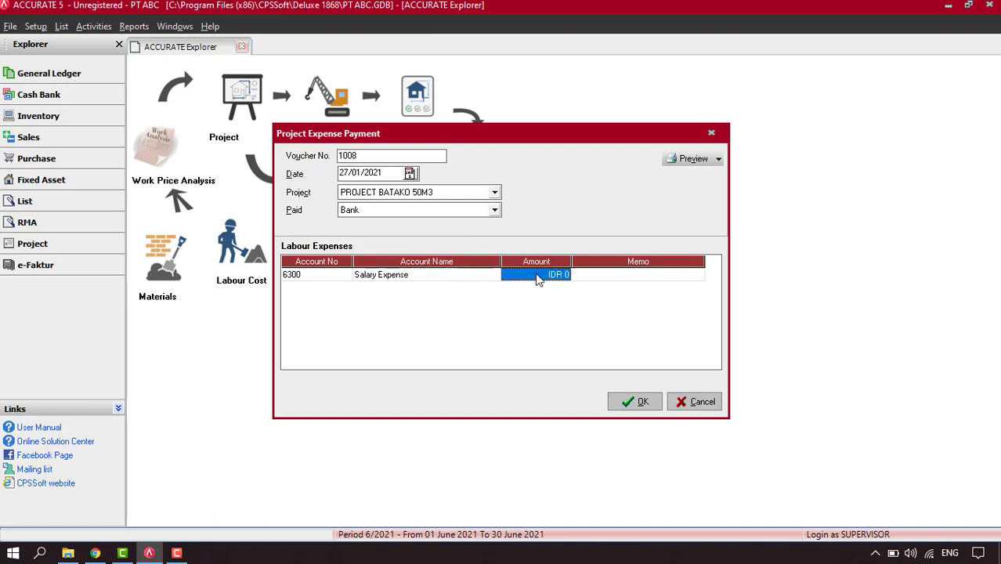
text(900.000)
key(Tab)
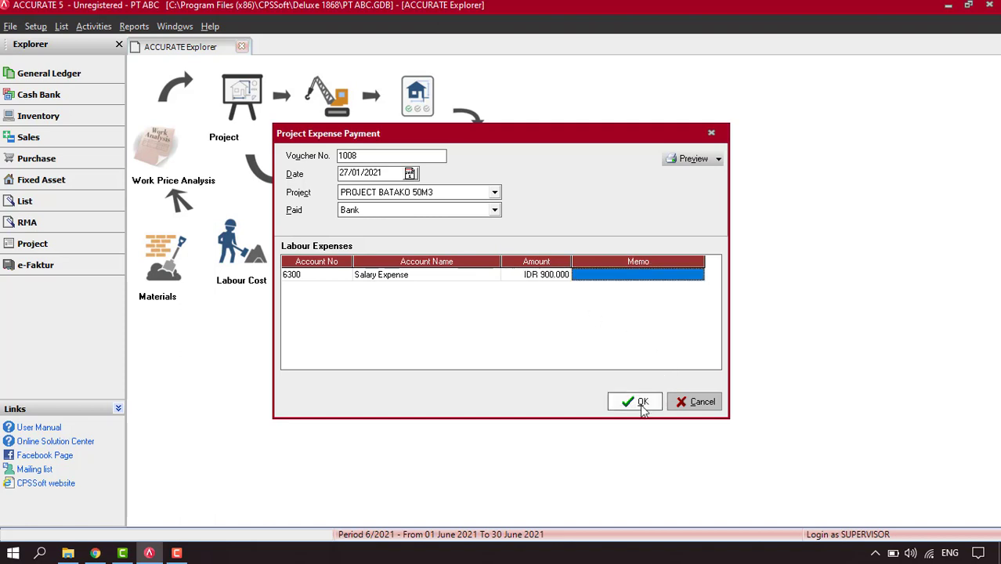
click(641, 406)
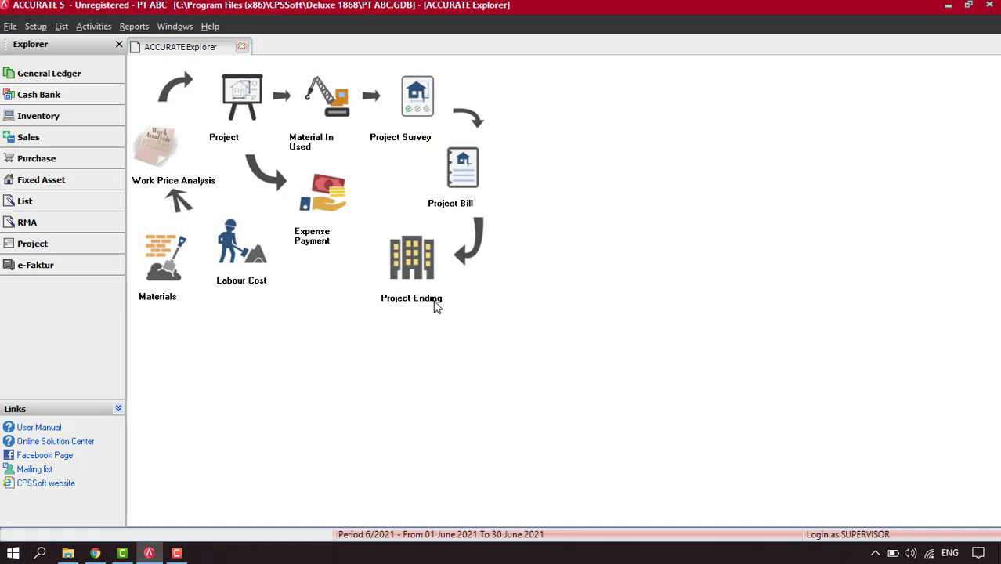
Review the expense accounts assigned to the labour costs Tukang Pengiriman, Biaya Listrik dan Air, and Tukang Aduk in the labour cost list
click(63, 29)
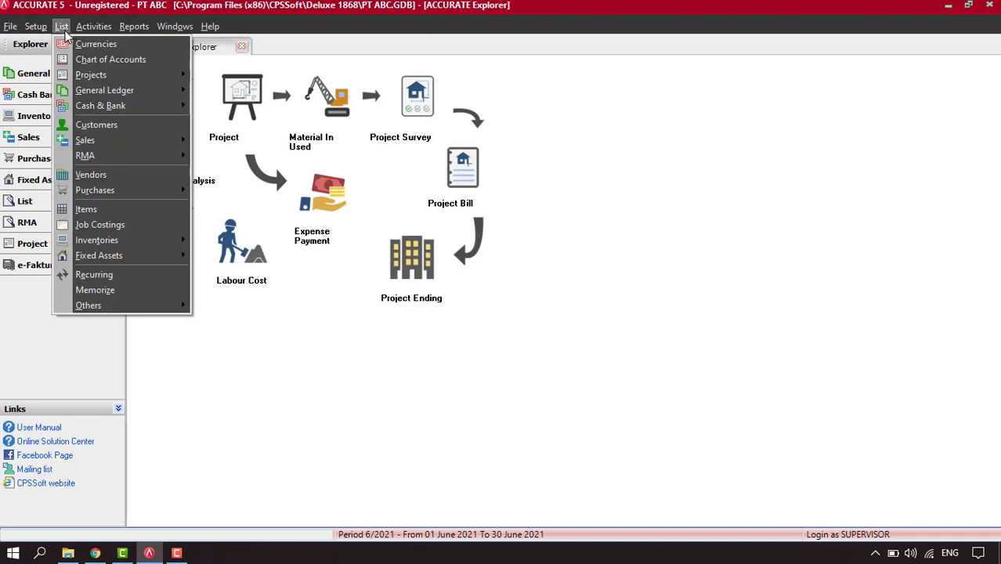
mouse_move(98, 75)
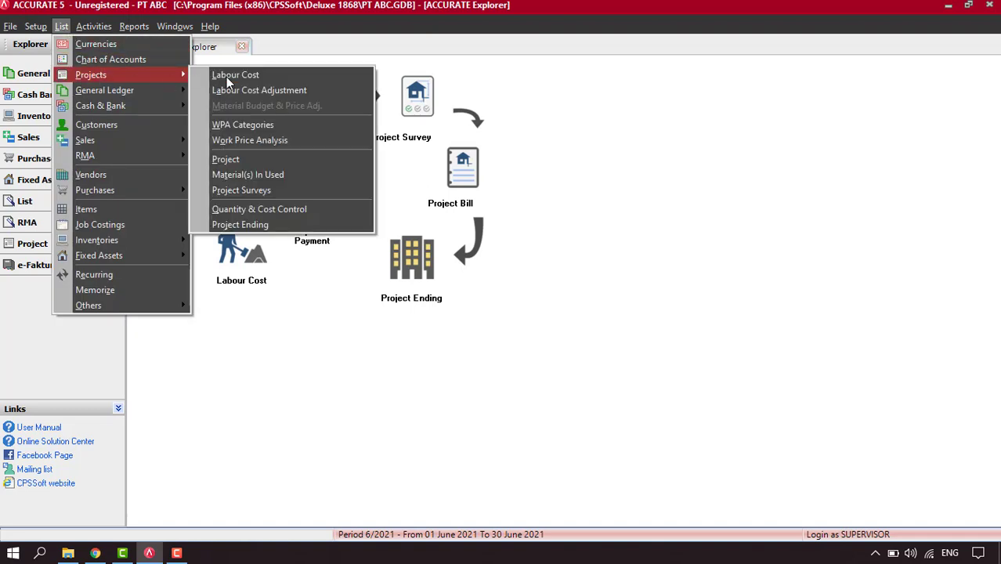
click(251, 77)
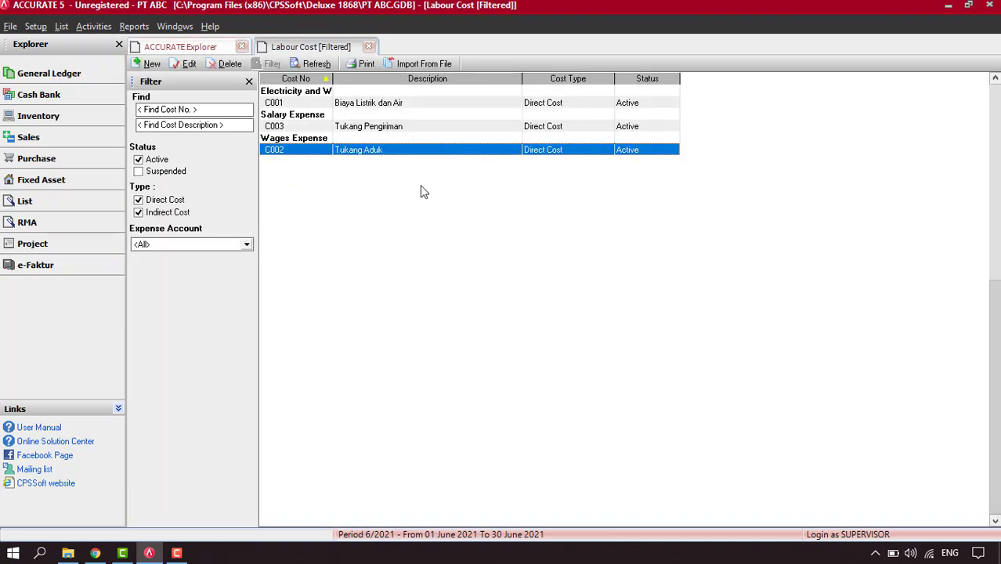
double_click(391, 126)
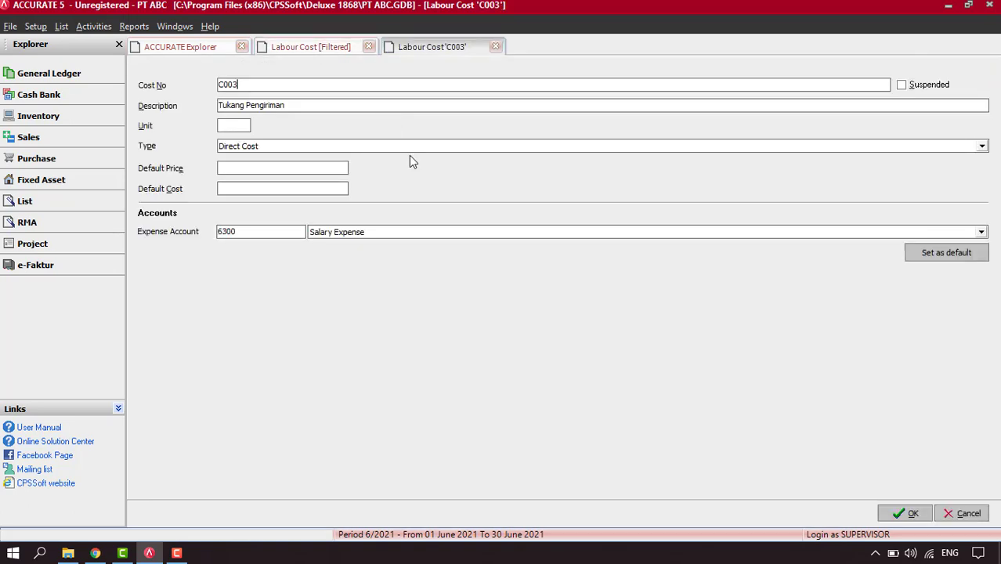
click(497, 48)
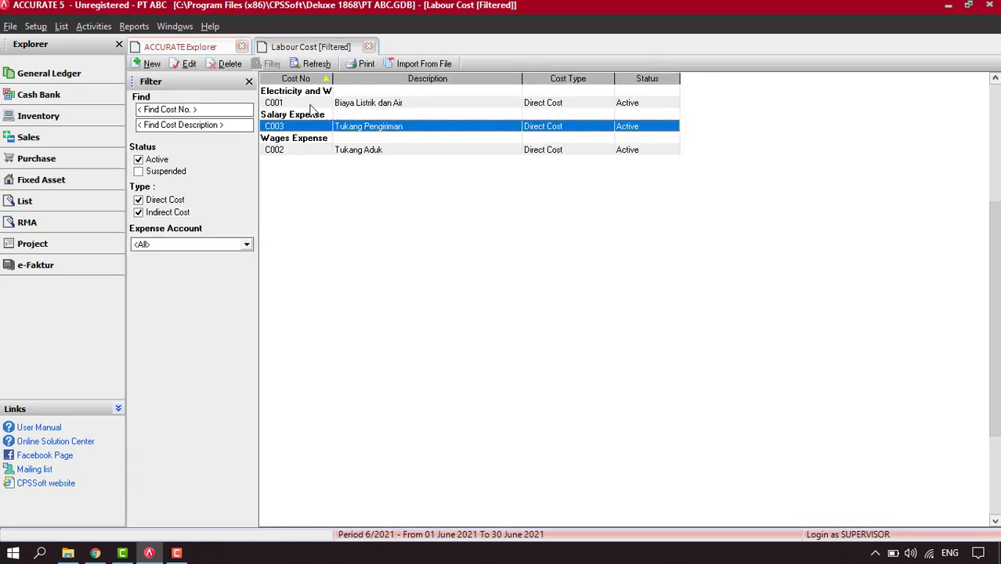
click(311, 105)
double_click(312, 106)
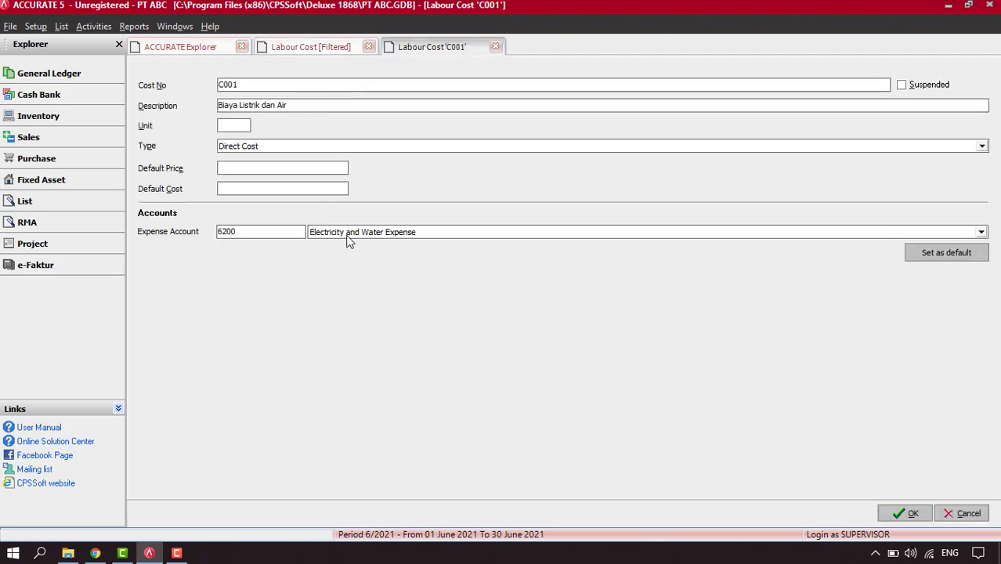
click(497, 47)
double_click(366, 153)
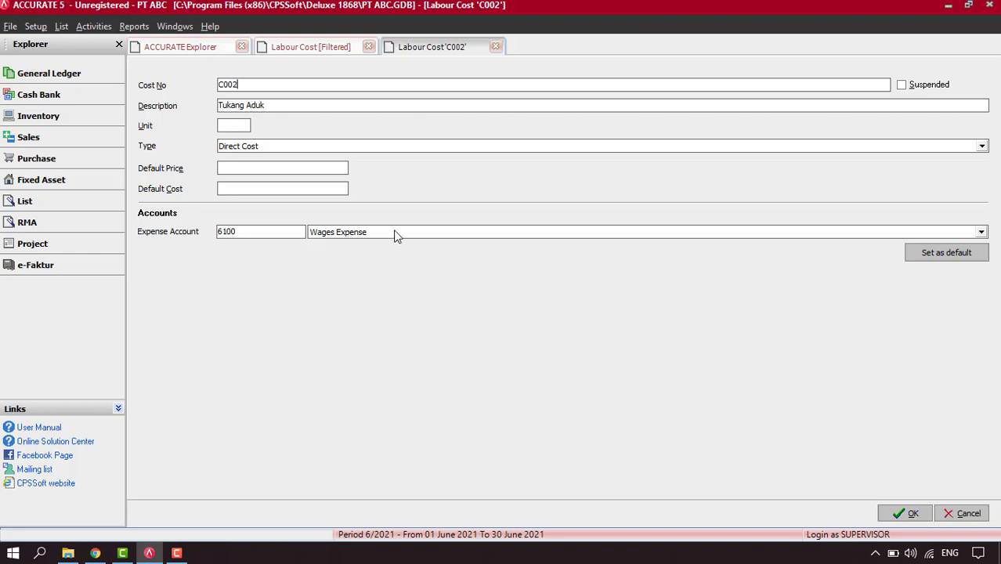
click(496, 48)
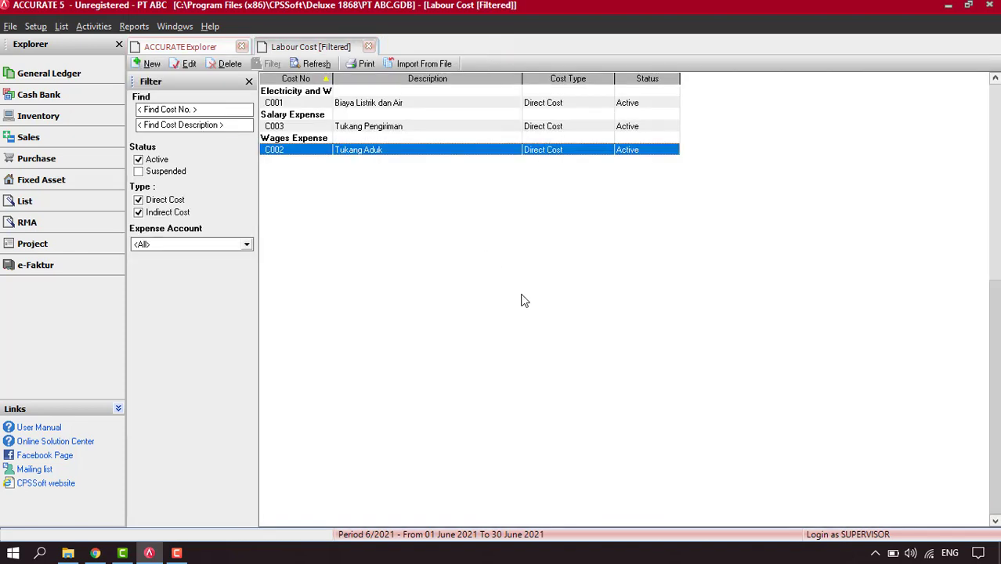
click(368, 48)
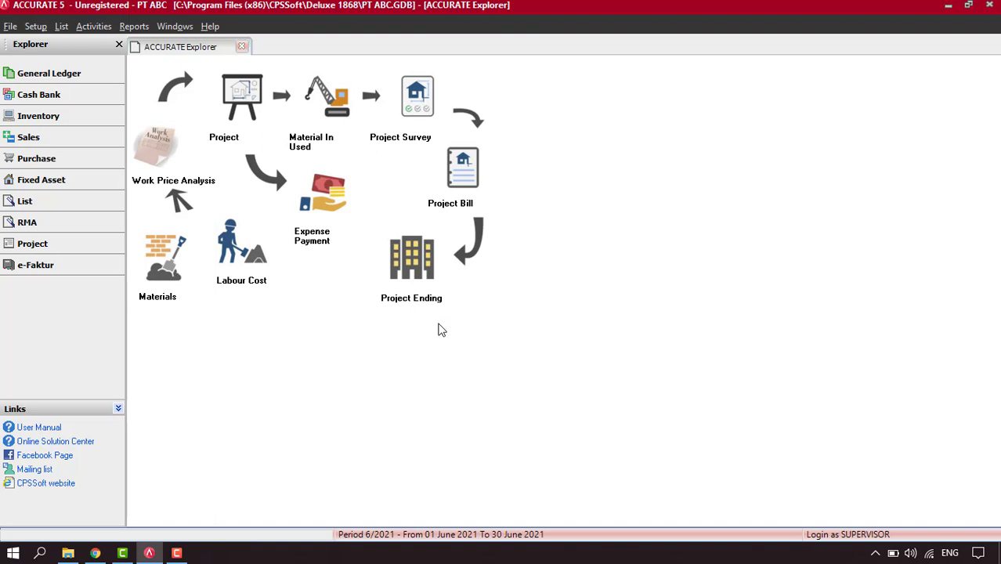
Start a project bill for the customer Hari-Hari Bangunan with the invoice date 27/01/2021
click(455, 185)
click(380, 109)
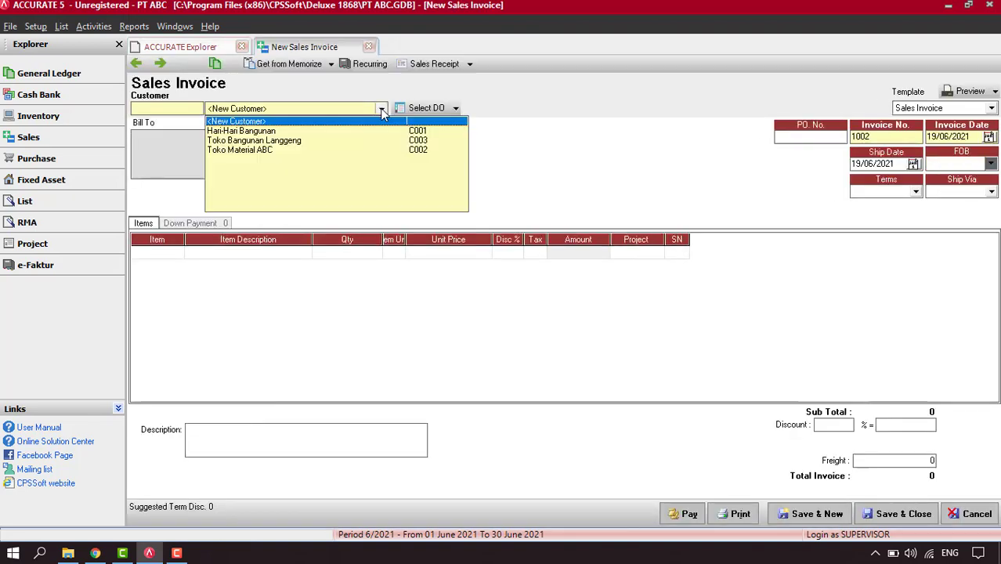
click(286, 132)
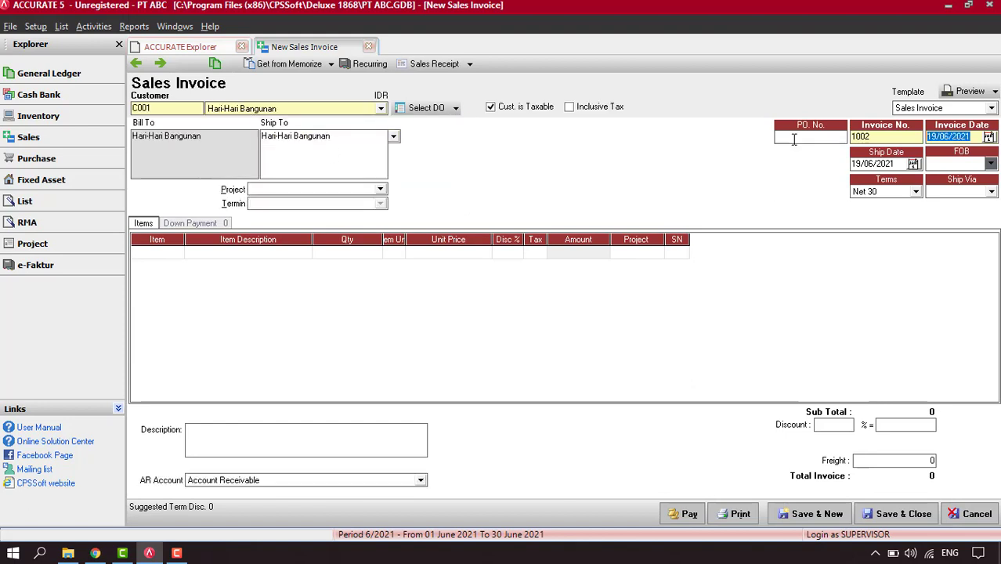
text(27)
Bill PROJECT BATAKO 50M3 under termin 3 (Progress 100%, Bill 40%) and recalculate the invoice's COGS
click(382, 192)
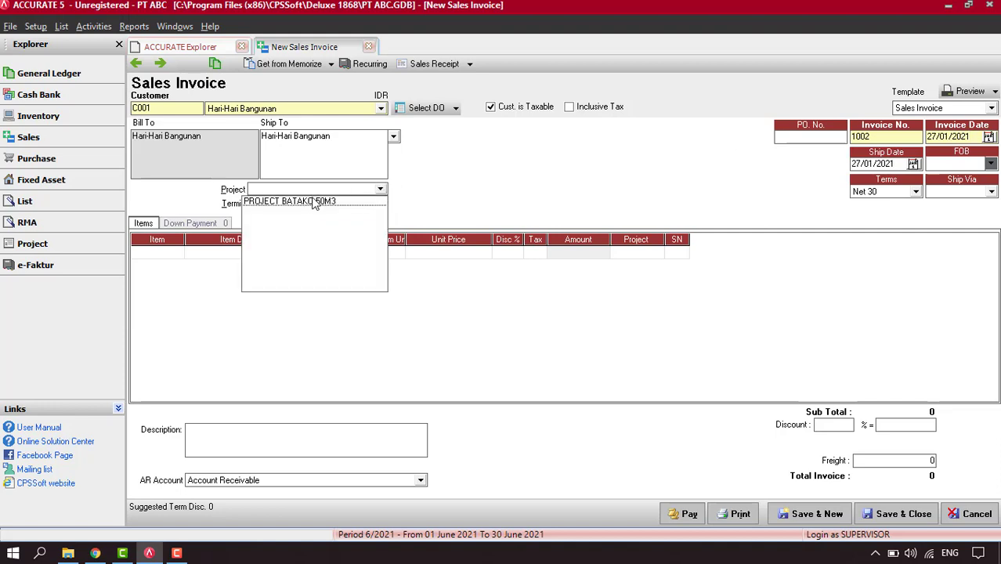
click(314, 204)
click(379, 204)
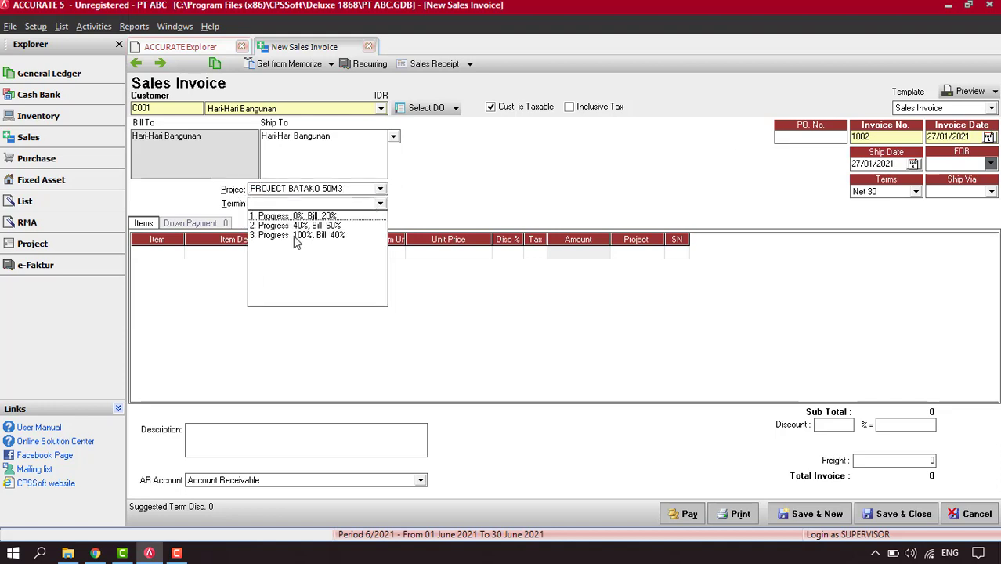
click(296, 236)
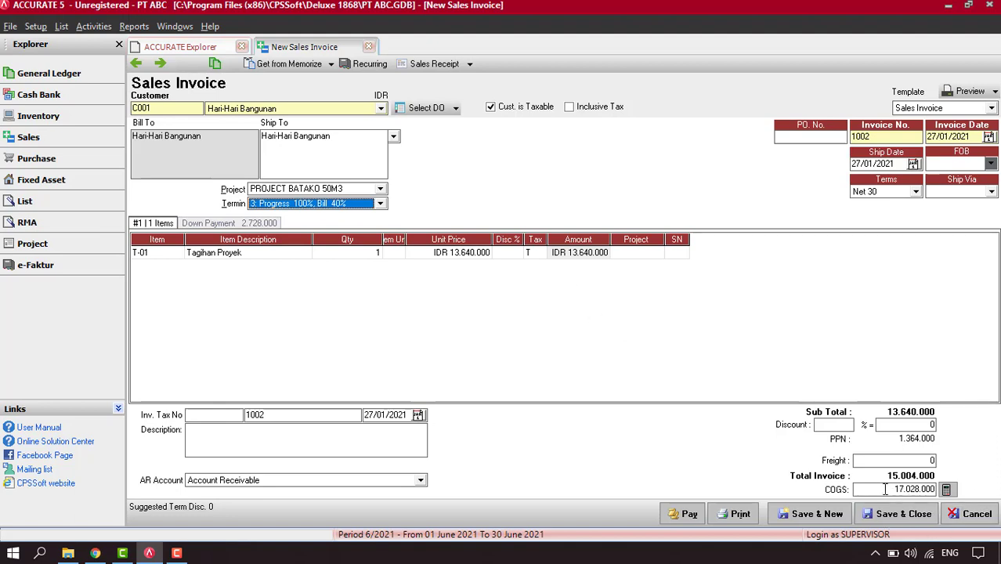
click(949, 490)
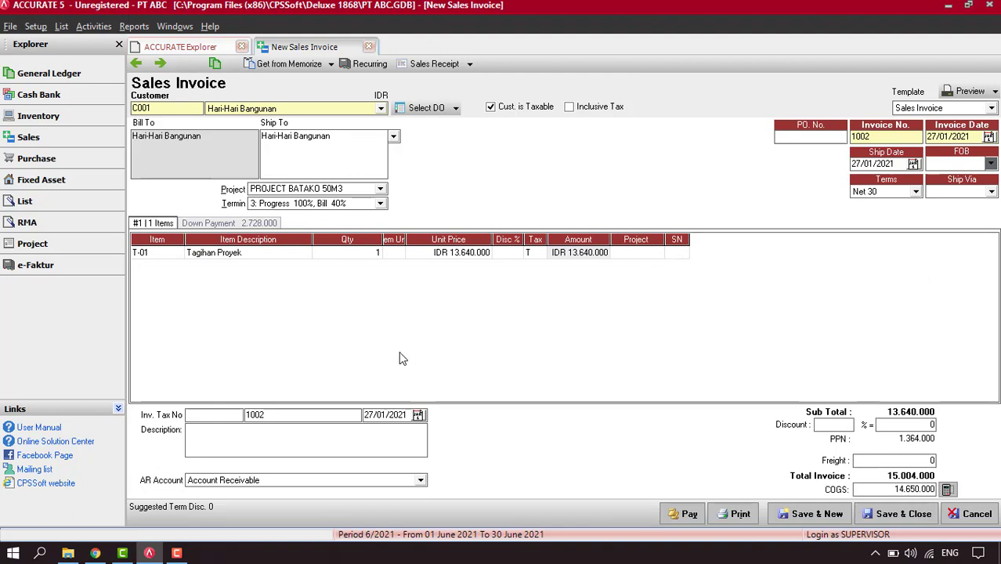
Create a sales receipt for the invoice with payment and cheque dates of 27/01/2021, and save and close it
click(431, 65)
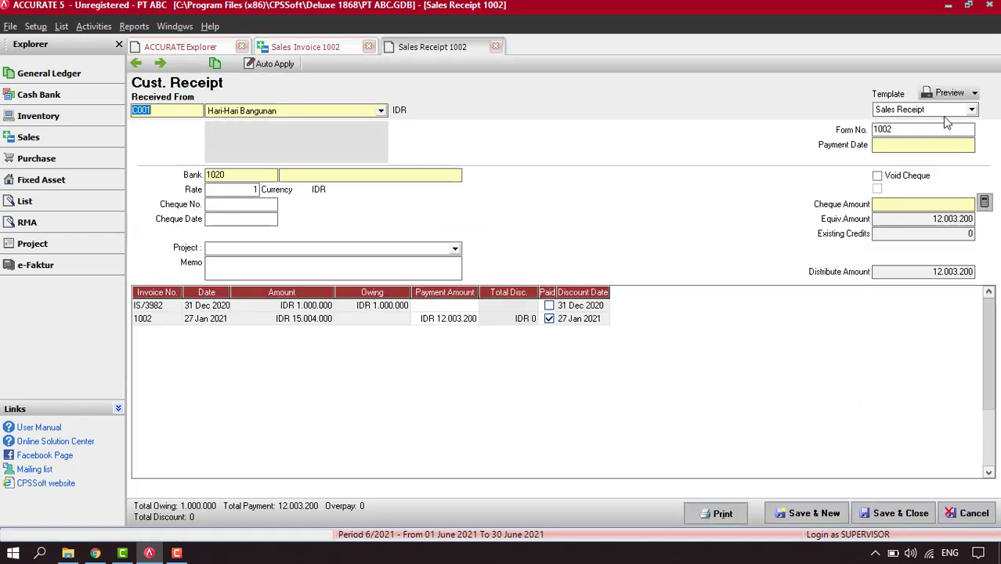
click(927, 145)
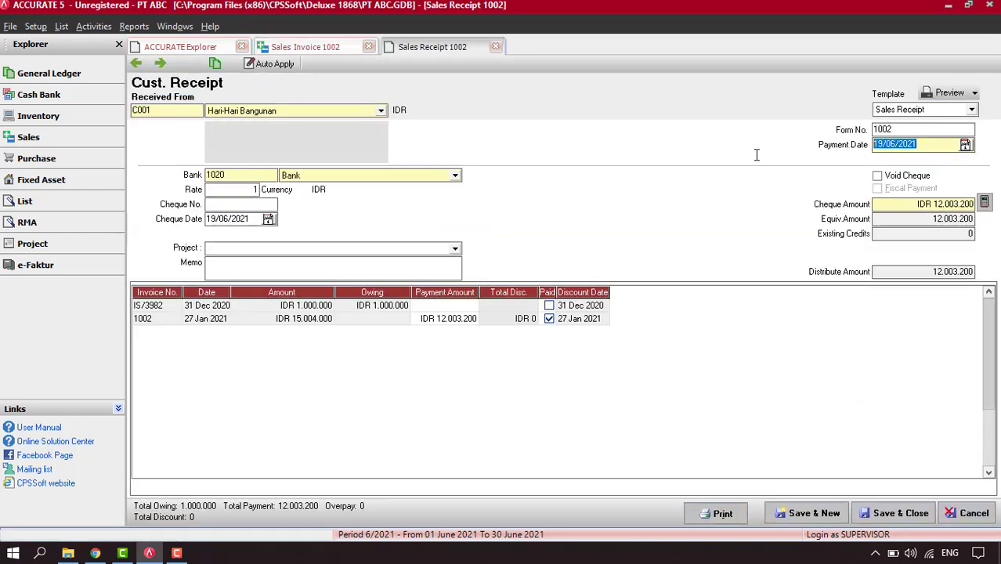
text(27/01/2021)
key(Tab)
text(27)
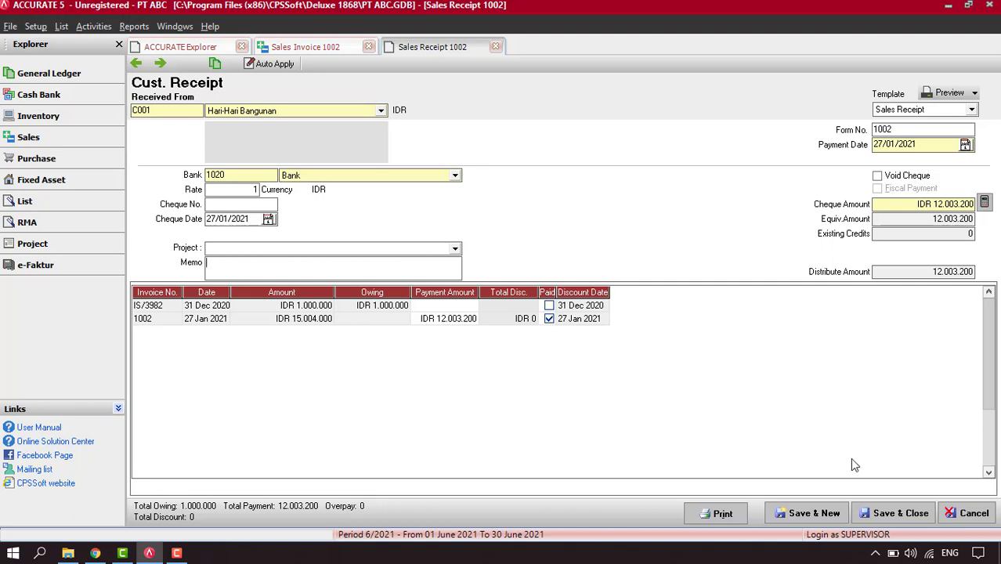
click(900, 514)
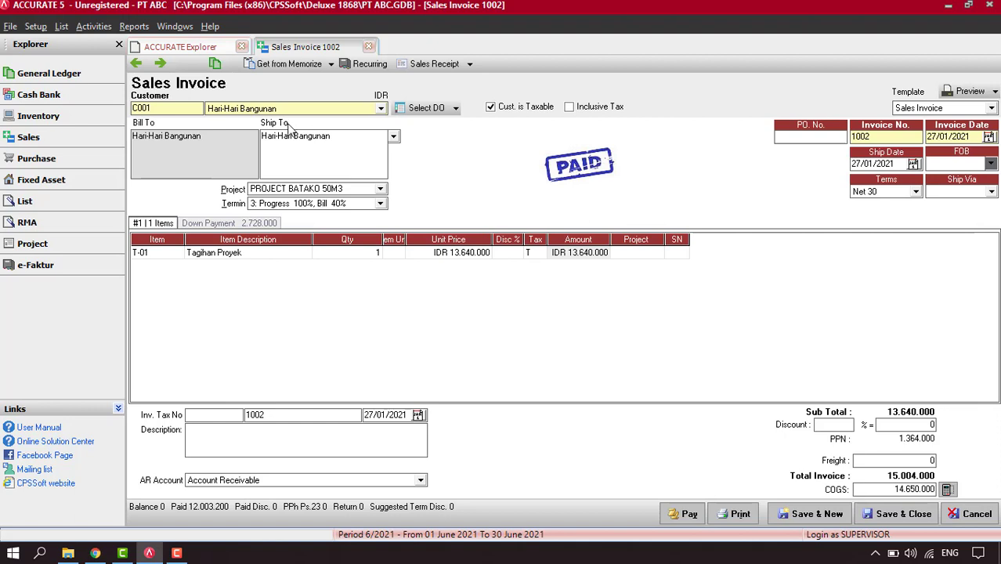
Review the transaction journal of the paid project invoice at a larger zoom, and close the journal and invoice
click(218, 64)
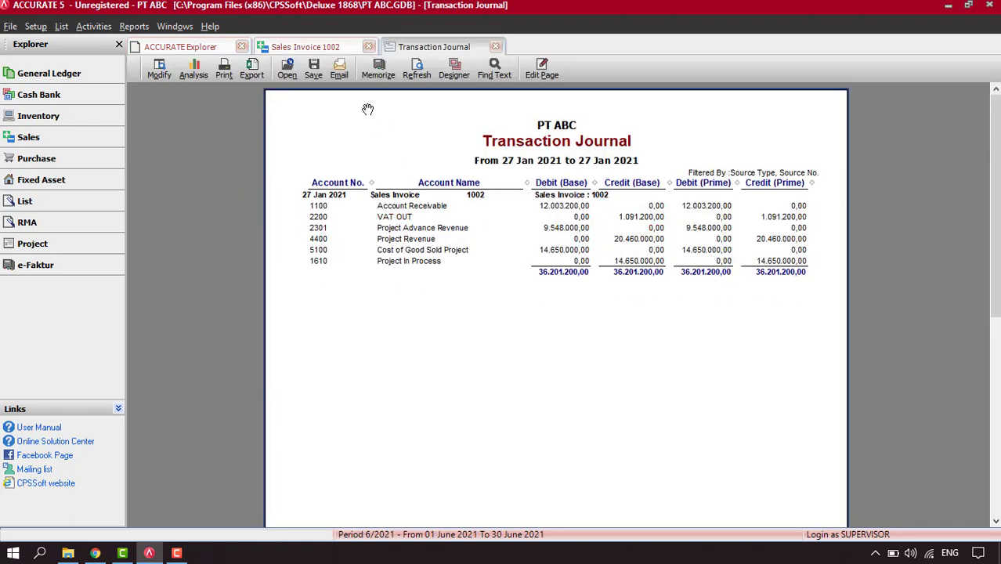
right_click(363, 107)
click(394, 130)
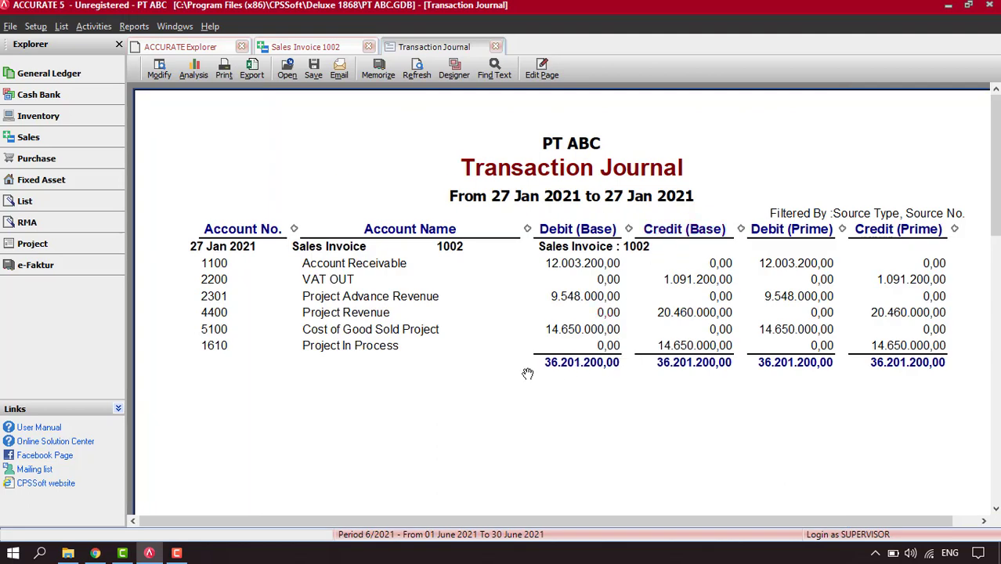
drag(441, 520, 470, 520)
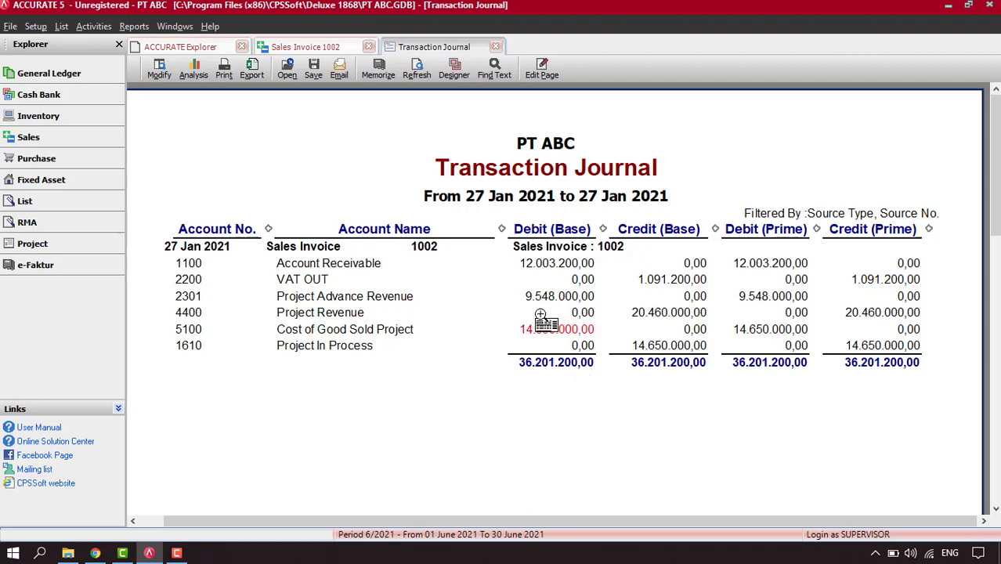
click(495, 48)
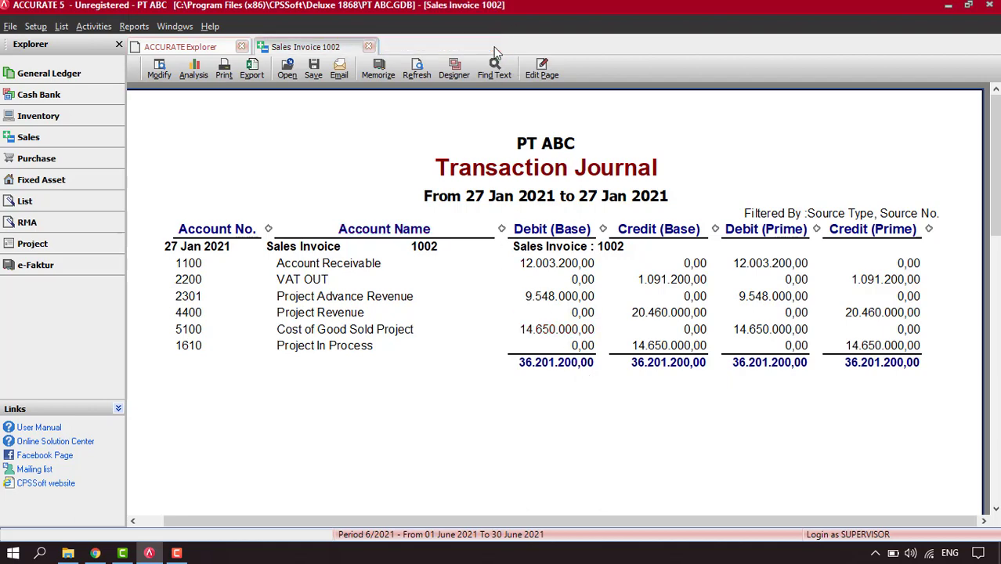
click(368, 47)
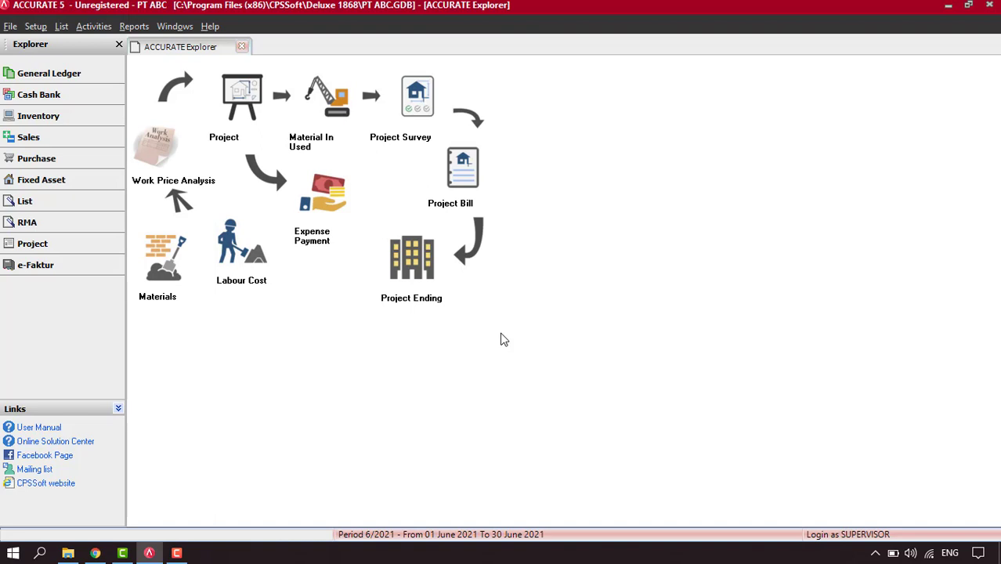
Create a project survey for PROJECT BATAKO 50M3 dated 27/06/2021 with the description PENGECEKAN PROYEK
click(419, 114)
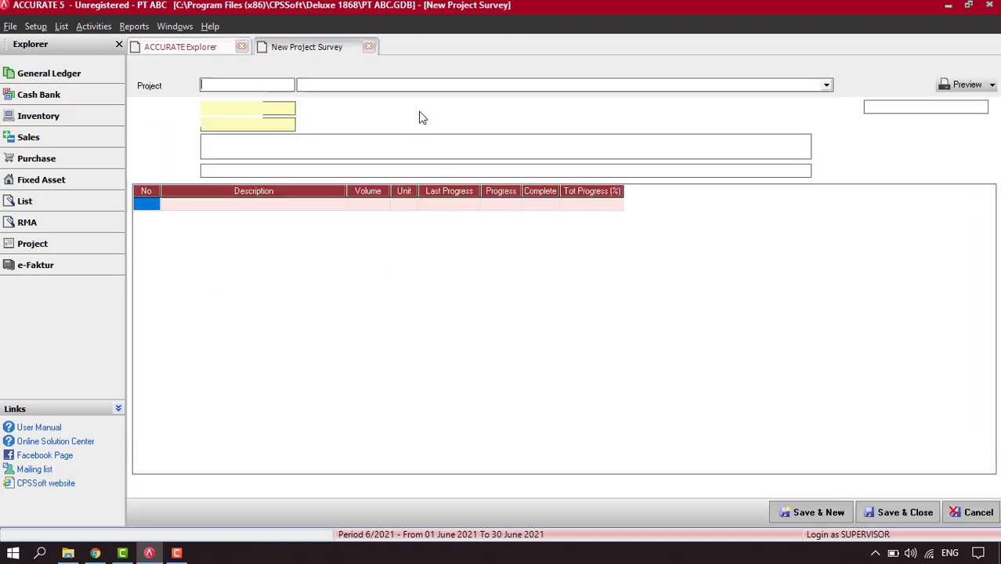
click(287, 127)
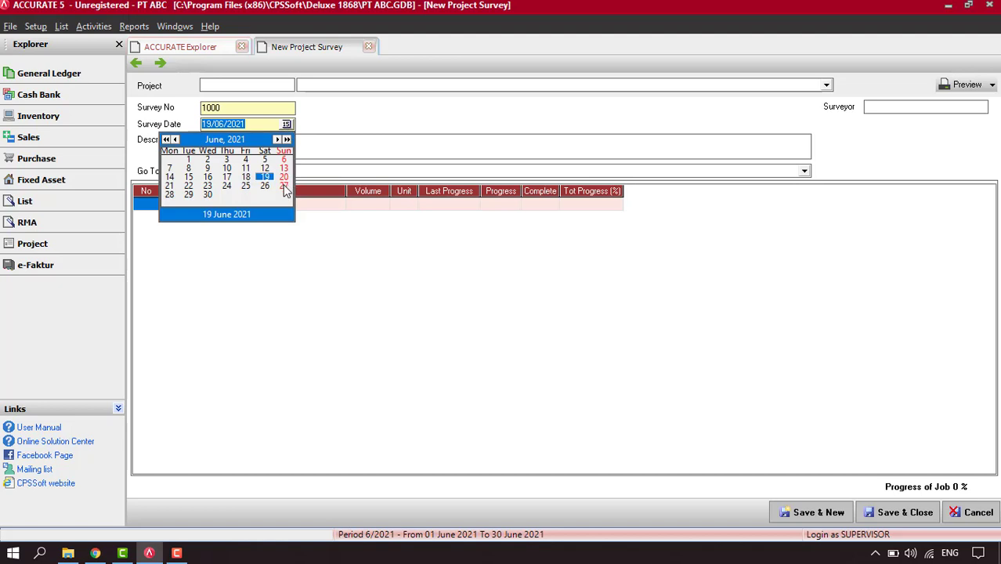
click(284, 186)
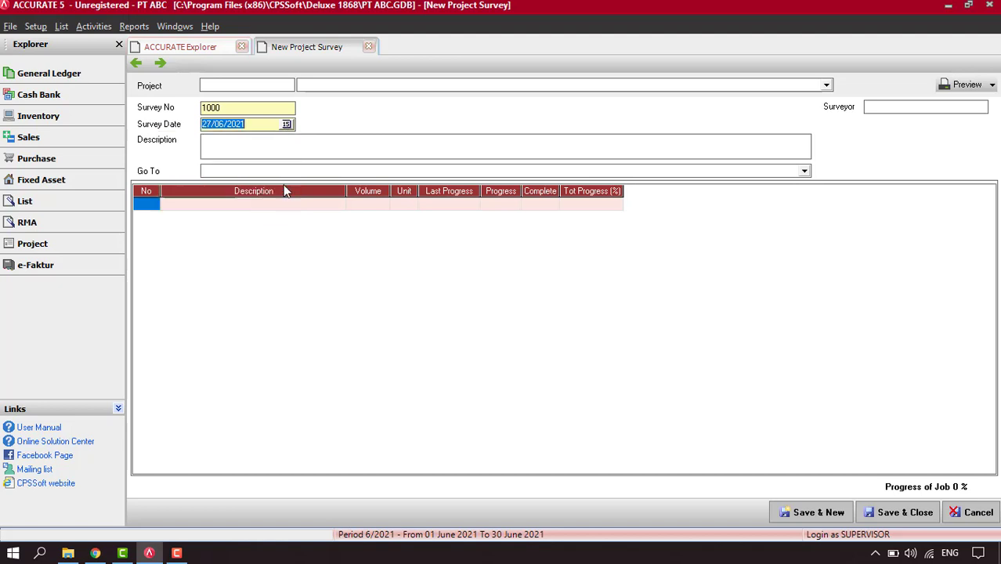
click(827, 85)
click(331, 98)
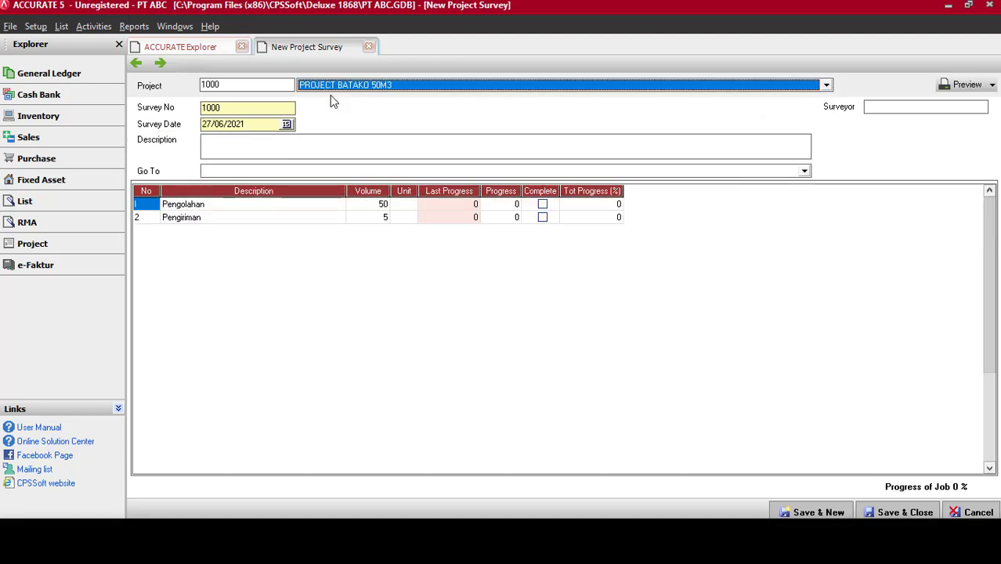
click(277, 150)
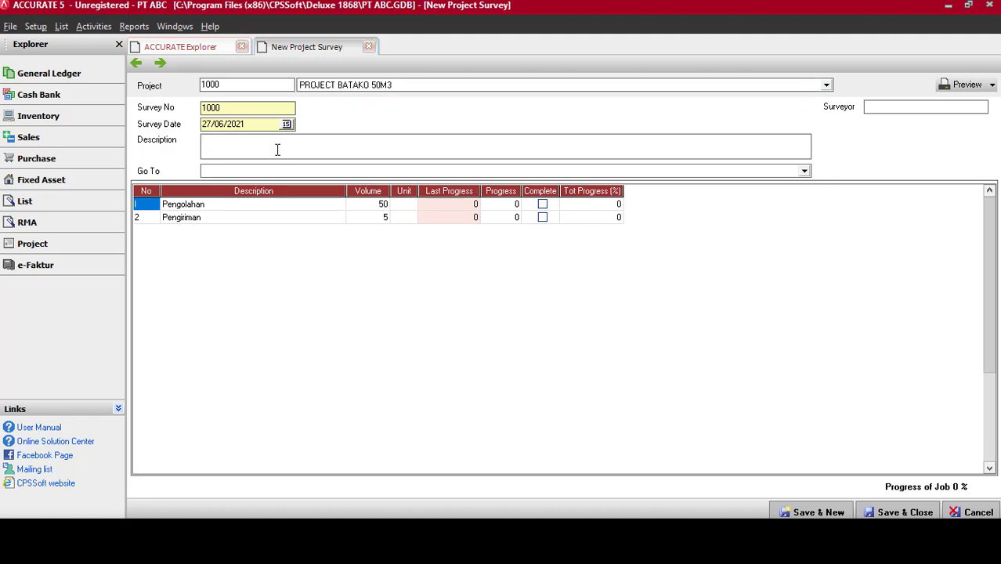
text(PENGECE)
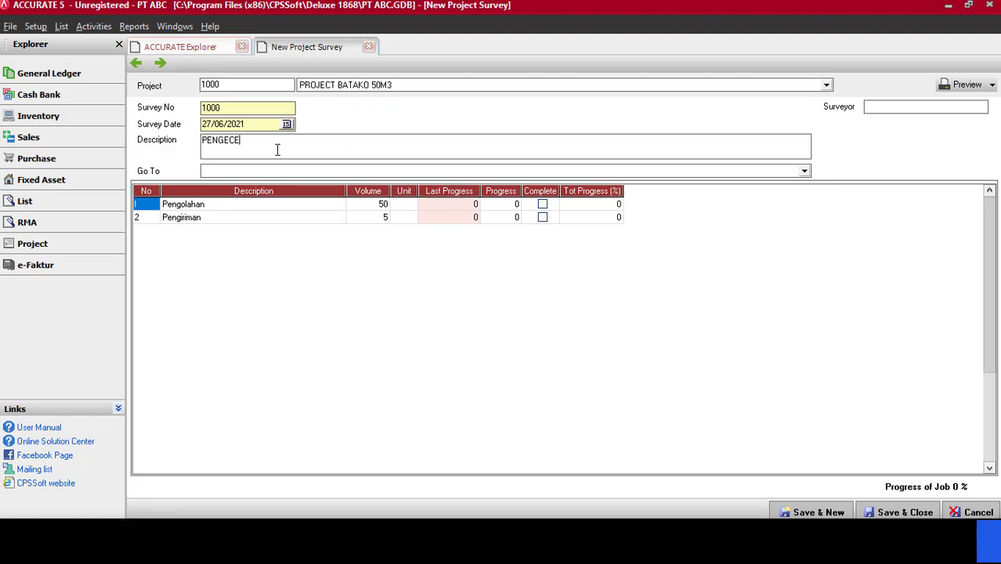
text(KAN PR)
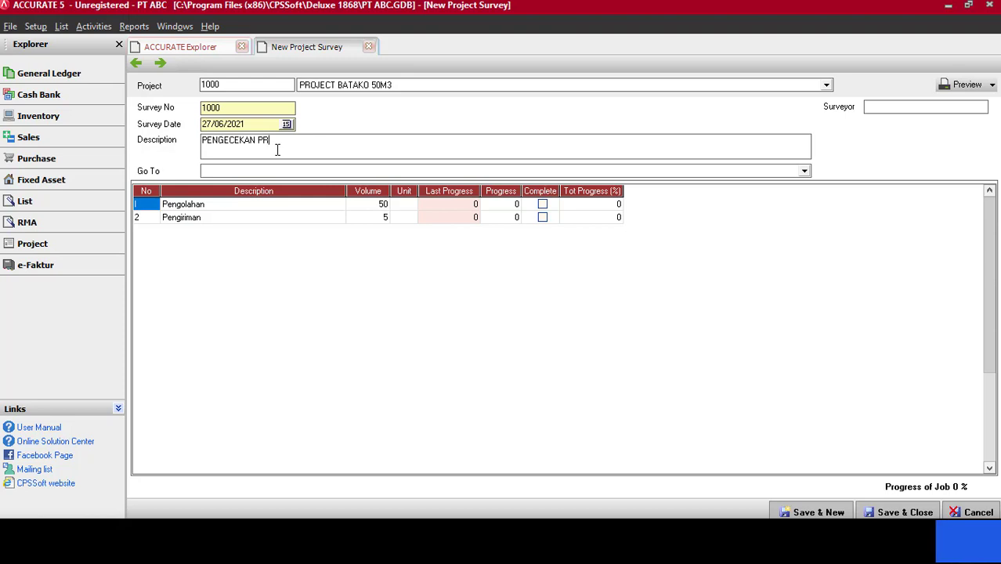
text(OYEK)
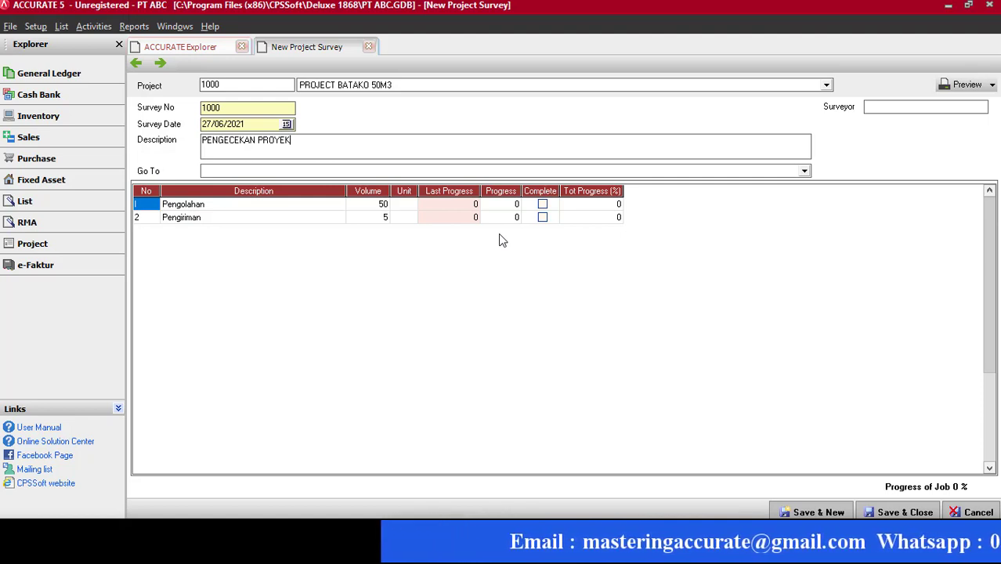
Mark the survey's Pengolahan and Pengiriman work items as complete, and save and close the survey
click(542, 204)
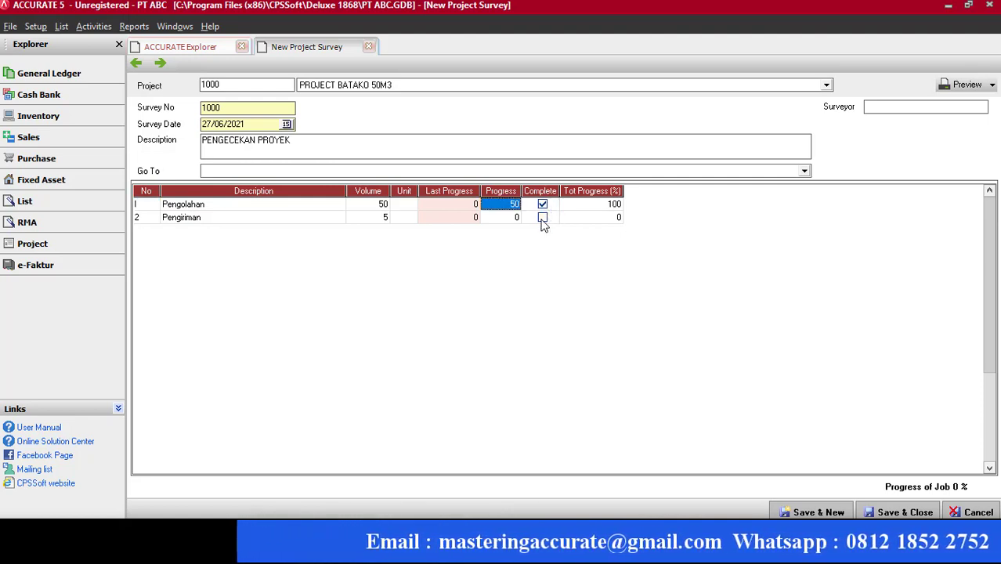
click(542, 217)
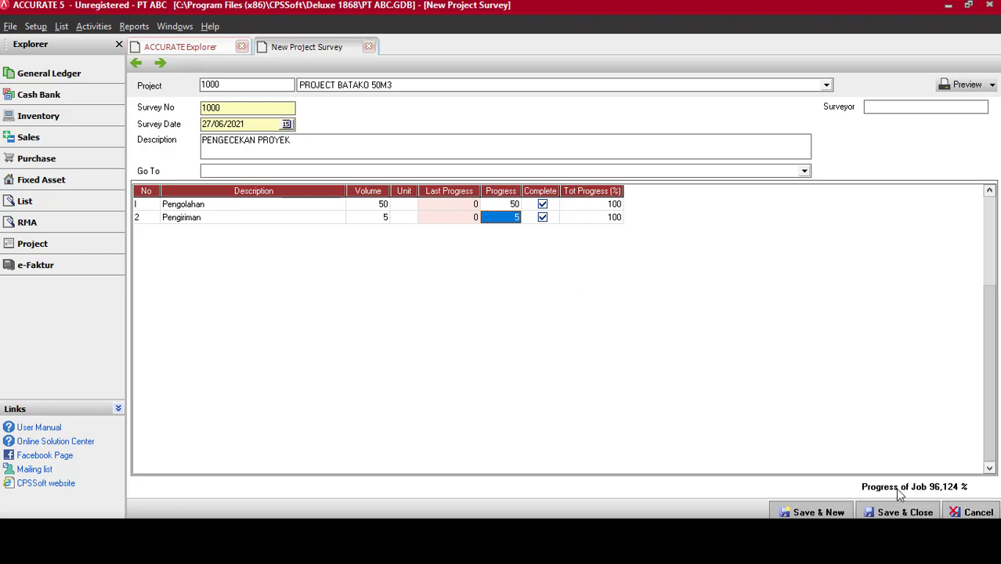
click(896, 512)
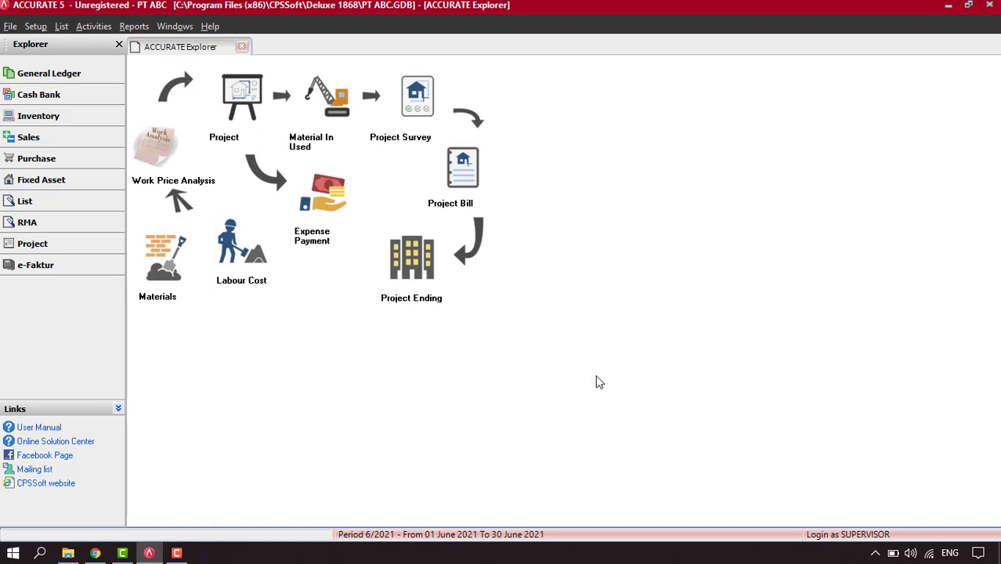
Record the project ending of PROJECT BATAKO 50M3 dated 31/01/2021 with the description FINISHING
click(419, 257)
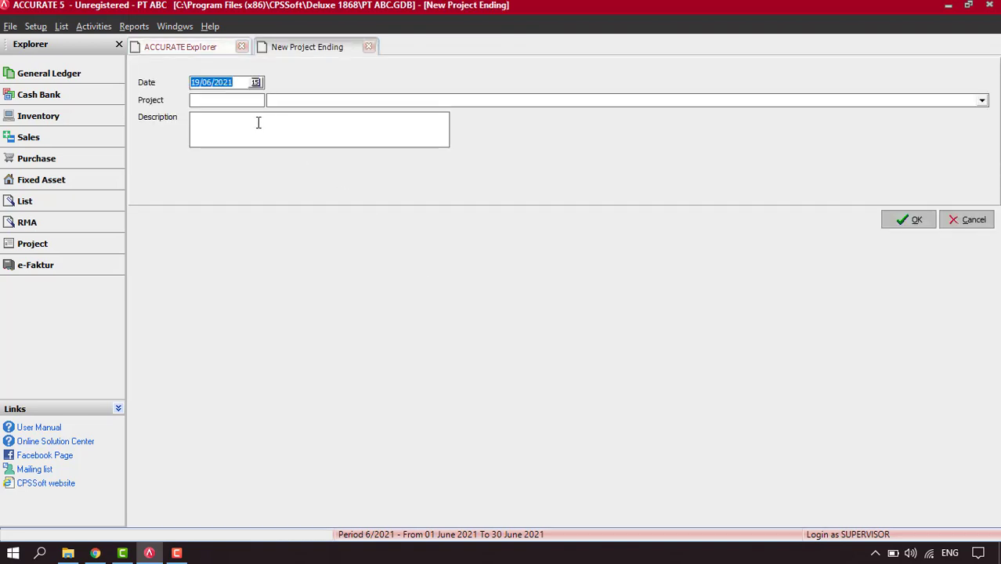
click(255, 82)
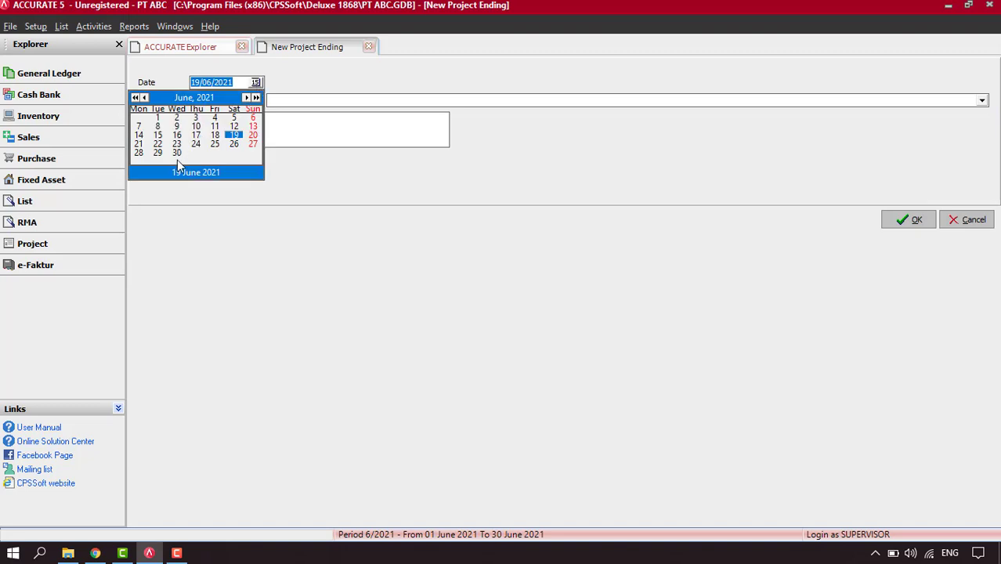
click(240, 83)
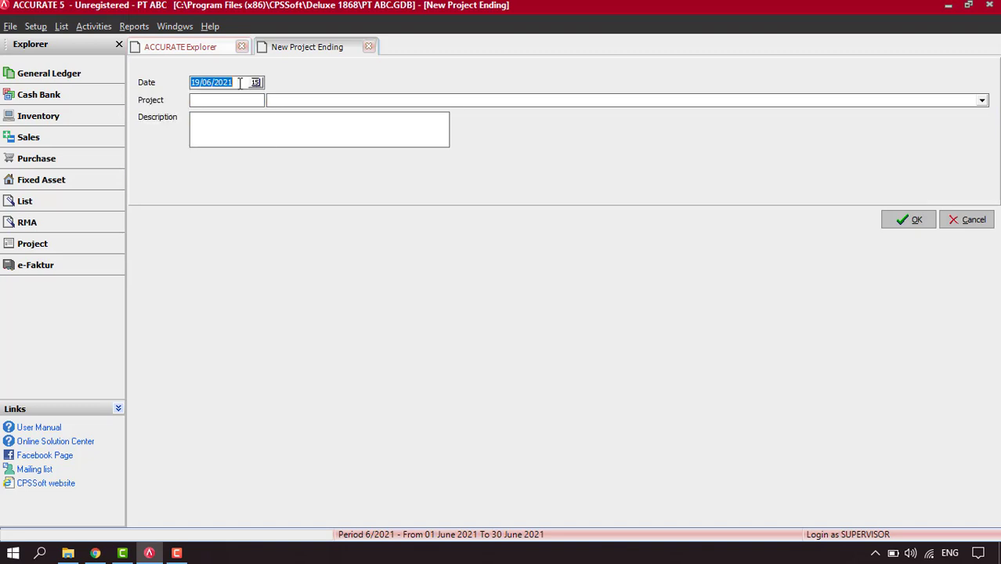
text(31/01/2021)
click(407, 100)
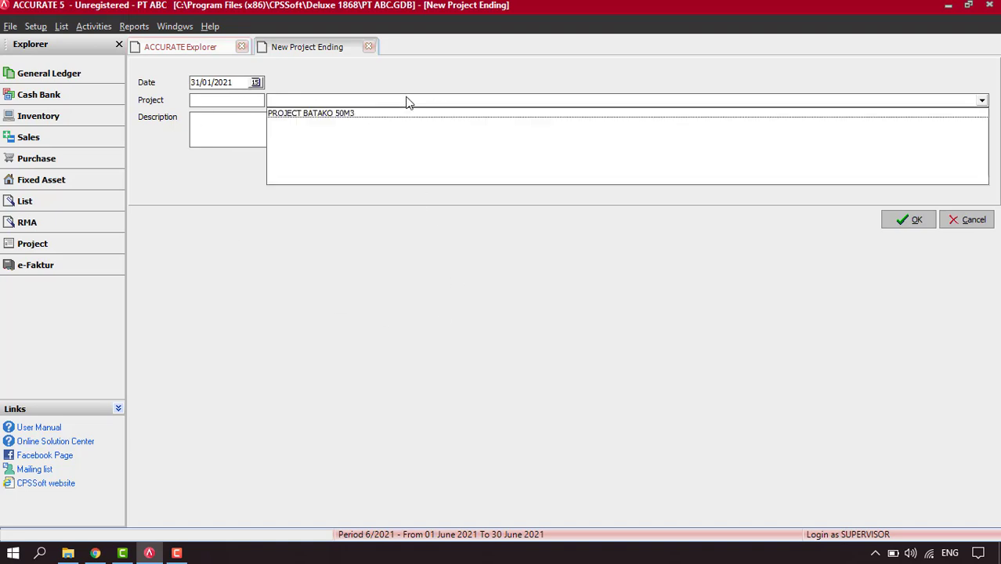
click(354, 113)
click(297, 121)
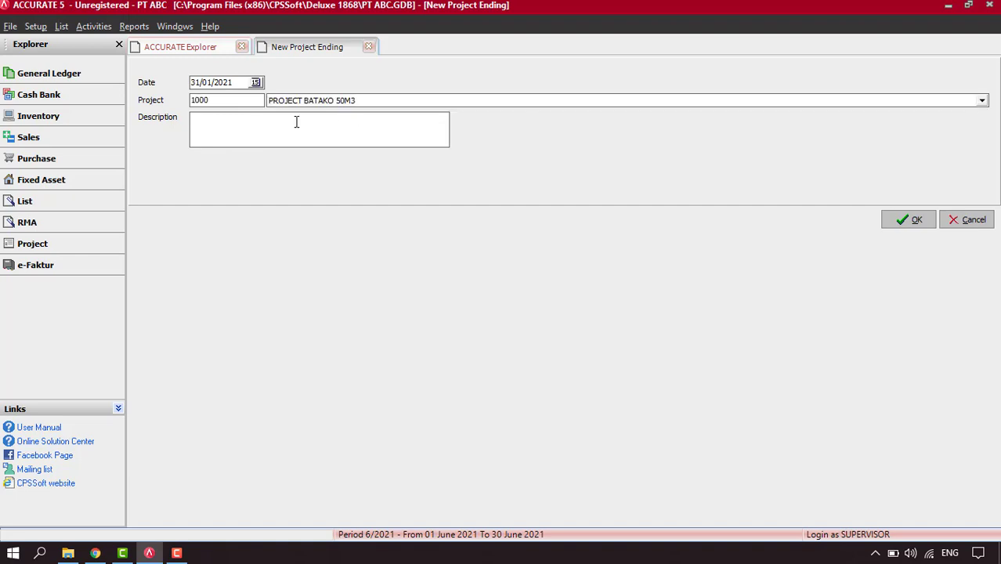
text(FINISHING)
click(914, 221)
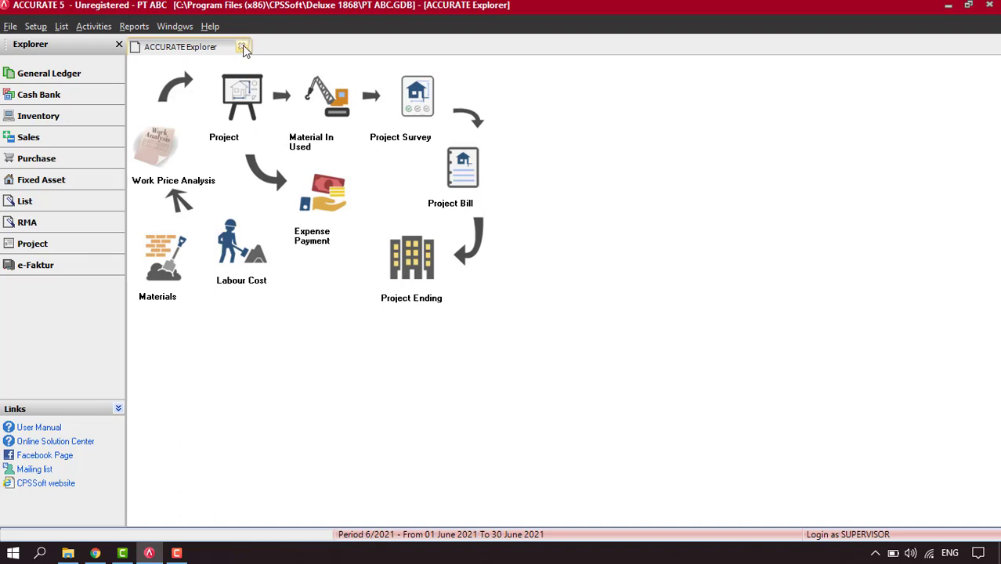
Run the period end process for January 2021
click(93, 26)
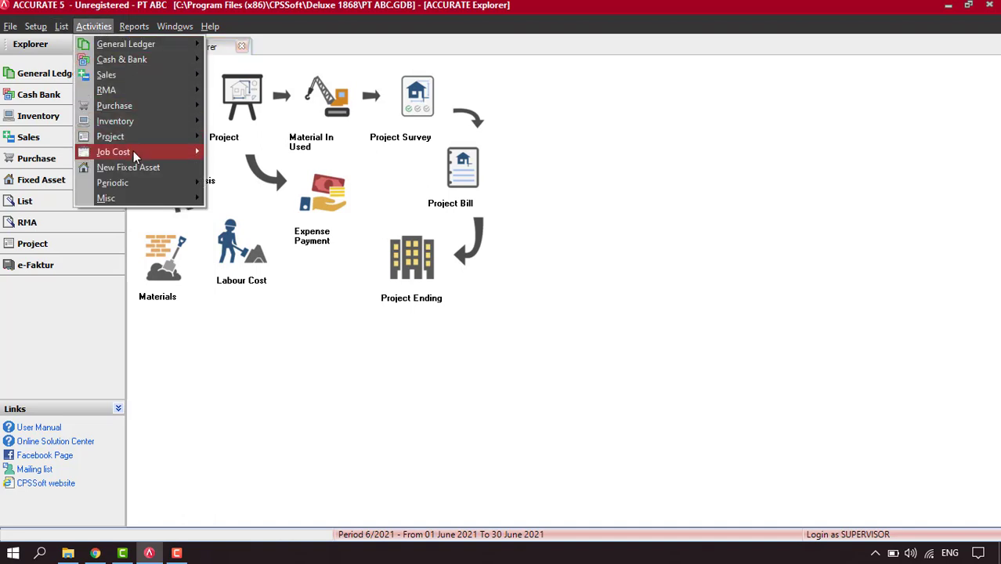
mouse_move(132, 181)
click(256, 185)
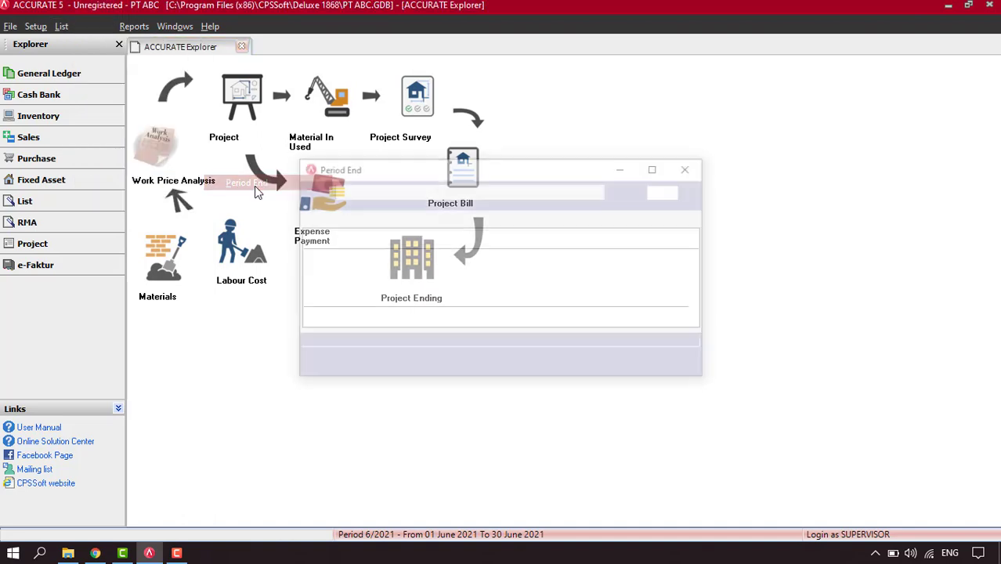
click(600, 191)
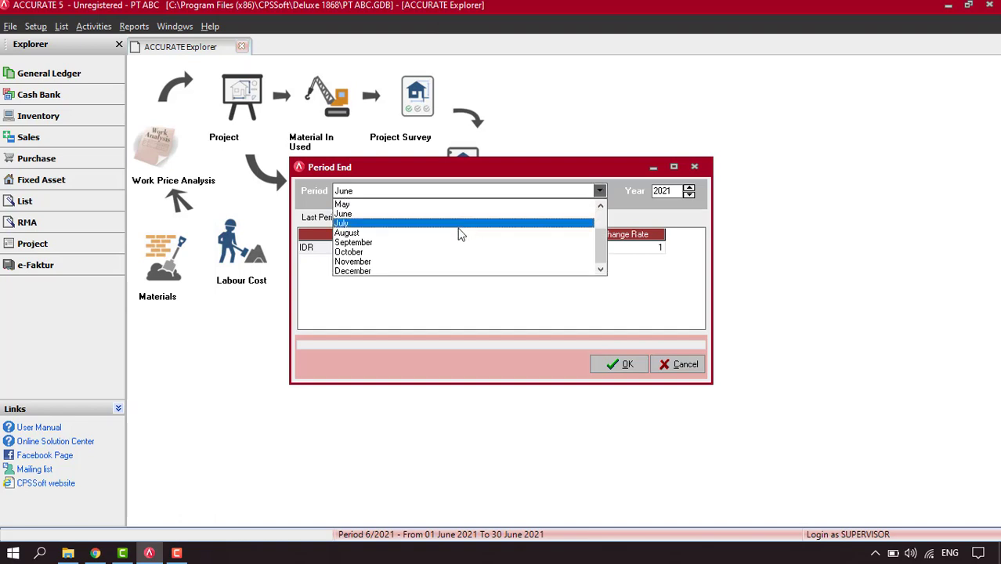
scroll(460, 227, up, 2)
click(444, 206)
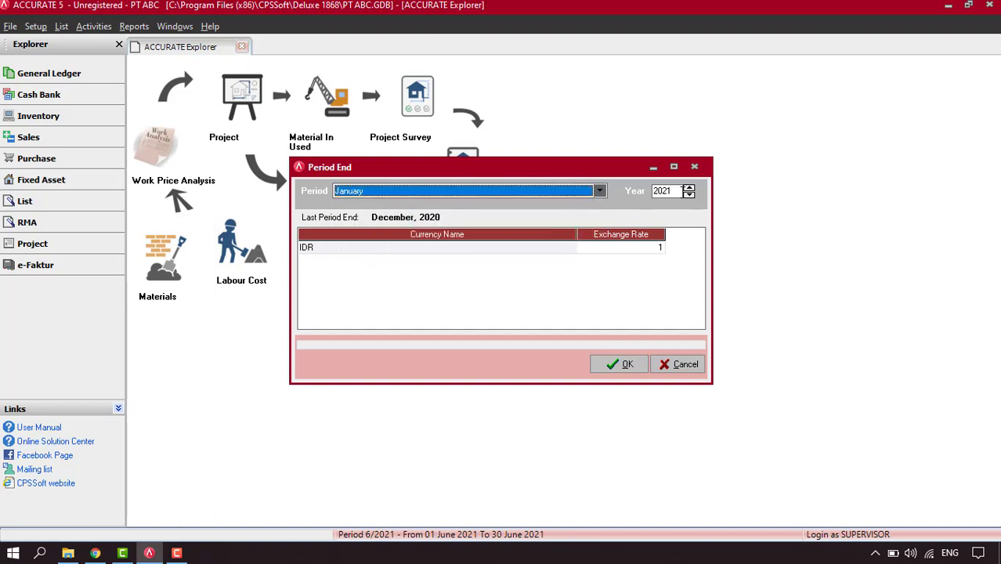
click(619, 363)
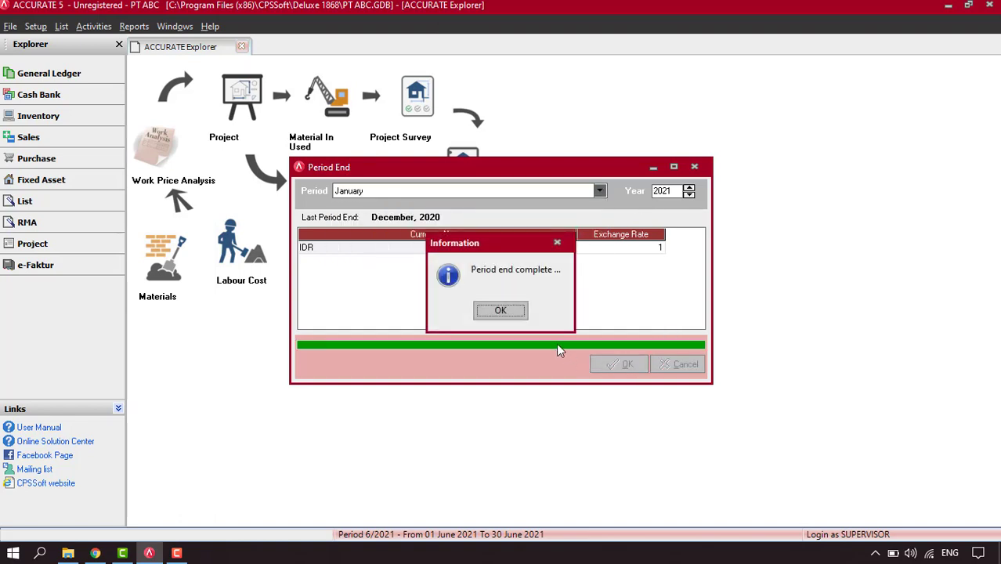
click(497, 311)
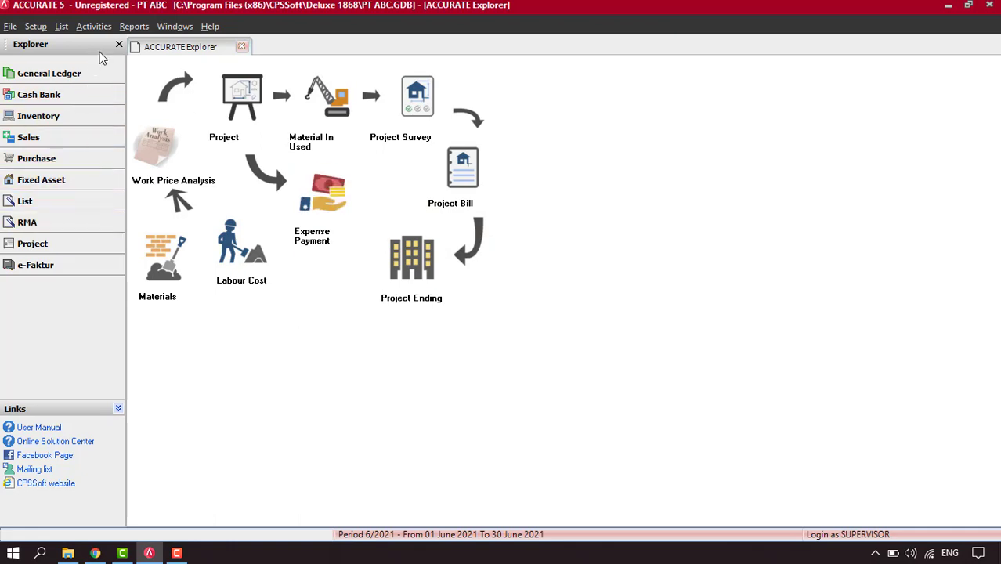
Open the format settings of the Profit & Loss (Standard) report and set its period from 01/01/2021 to 31/01/2021
click(134, 26)
click(148, 45)
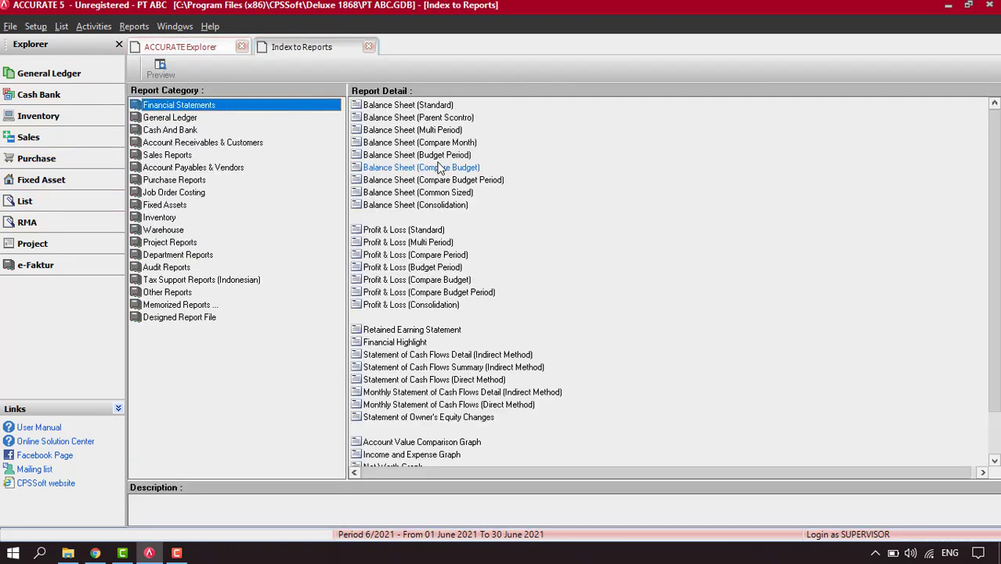
click(416, 229)
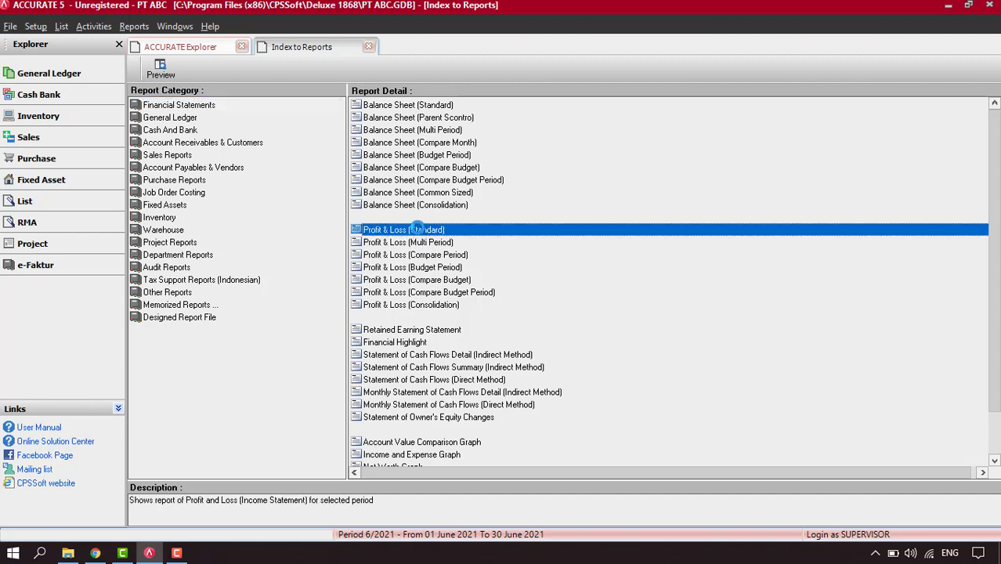
double_click(416, 229)
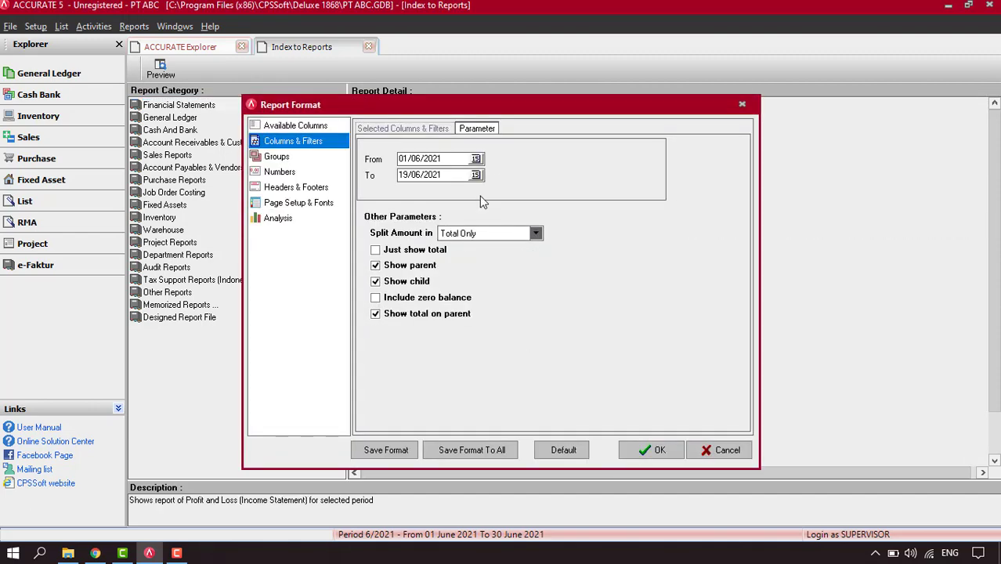
double_click(463, 155)
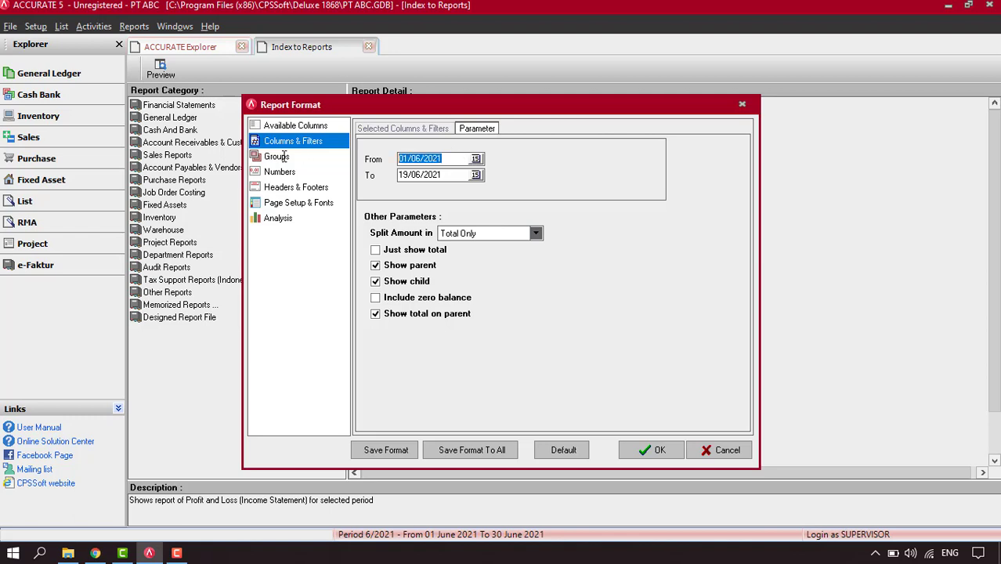
text(01012021)
double_click(442, 174)
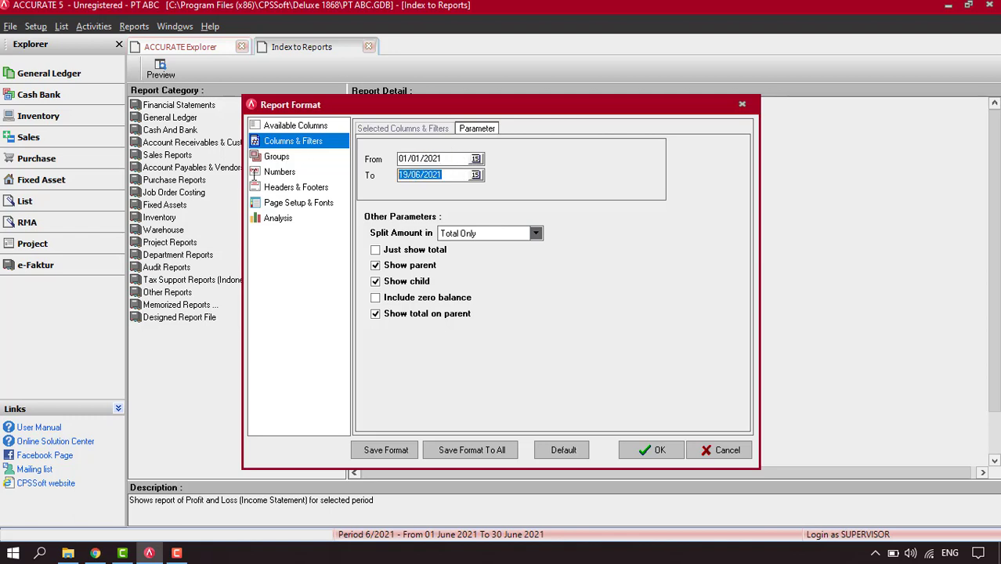
text(31/01/2021)
Split the report amounts by Project, include only PROJECT BATAKO 50M3, and generate the report
click(536, 233)
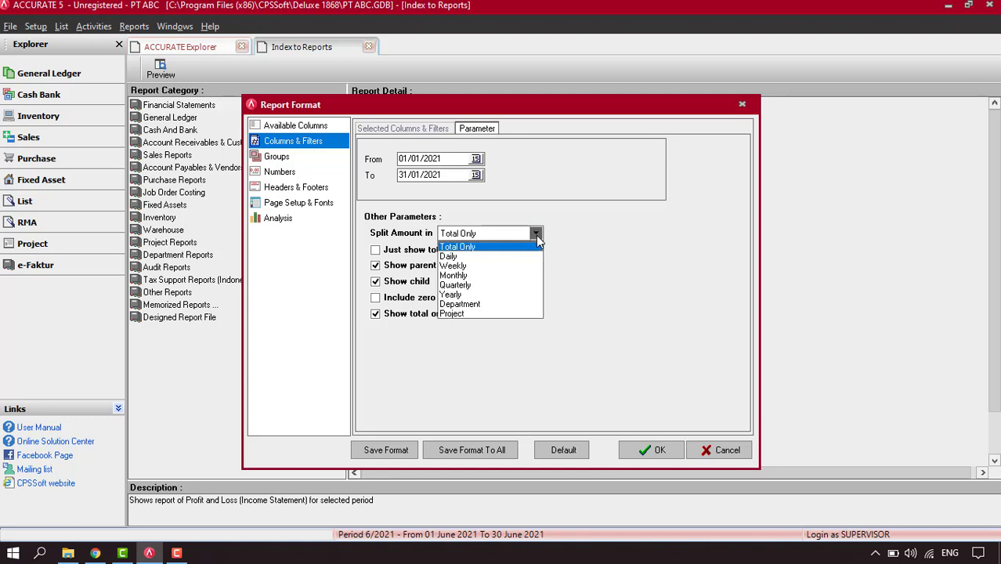
click(485, 313)
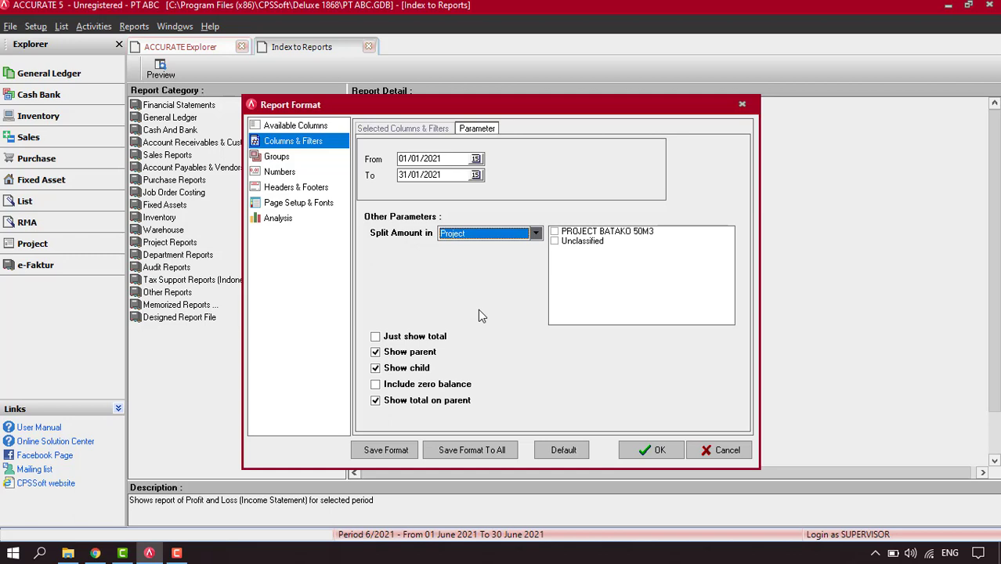
click(554, 233)
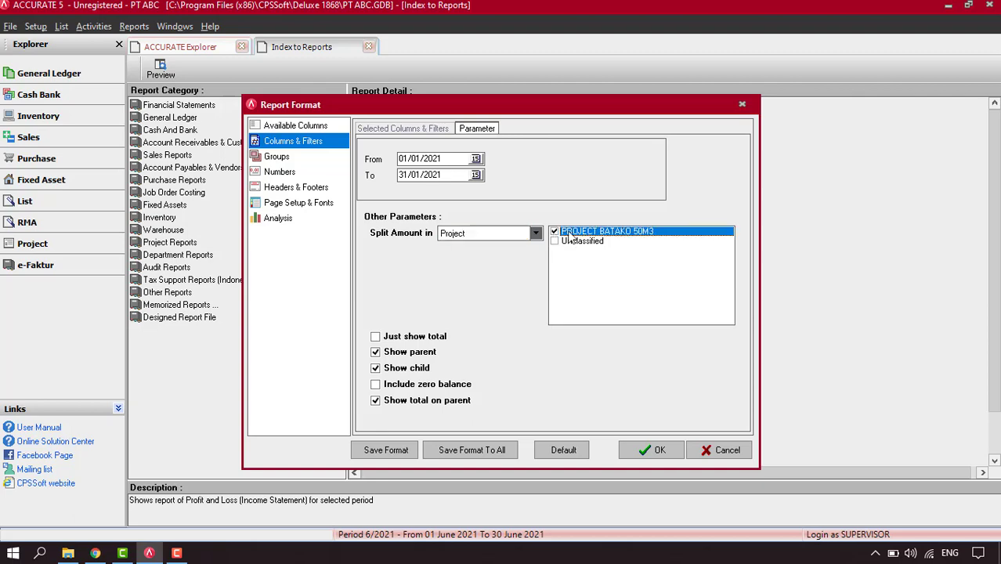
click(650, 452)
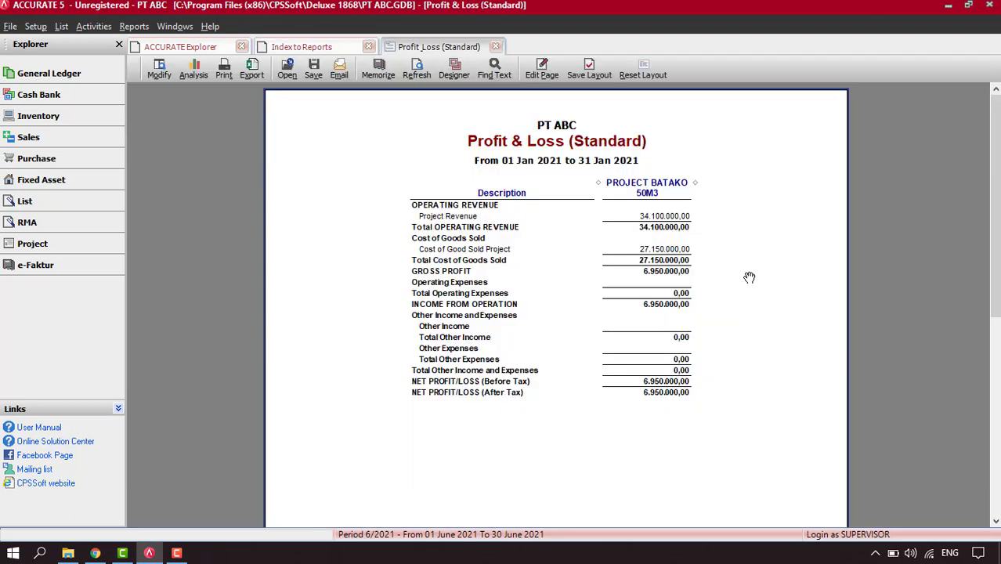
Enlarge the Profit & Loss report and review the project's revenue, cost of goods sold and net profit
right_click(364, 159)
click(384, 179)
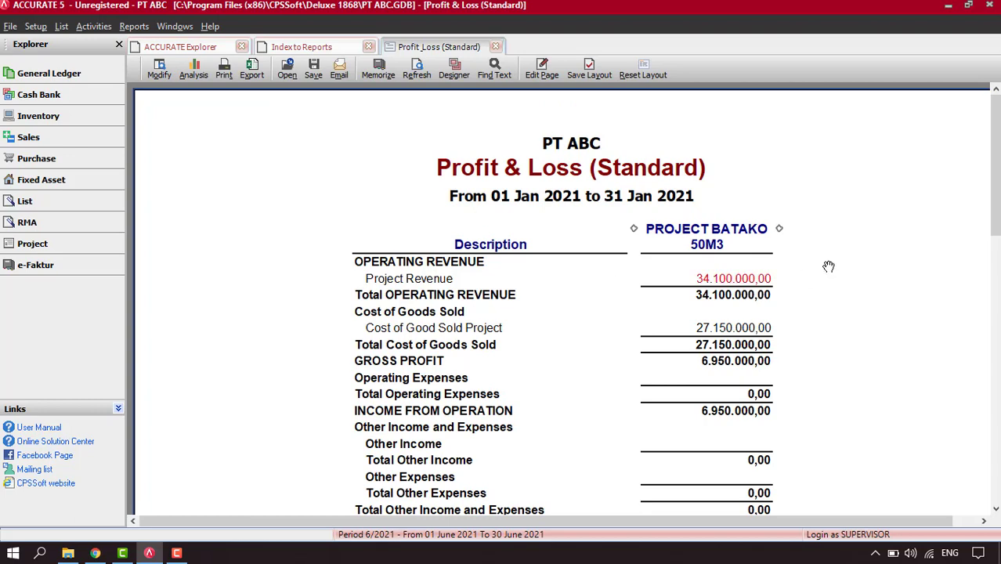
scroll(829, 267, down, 3)
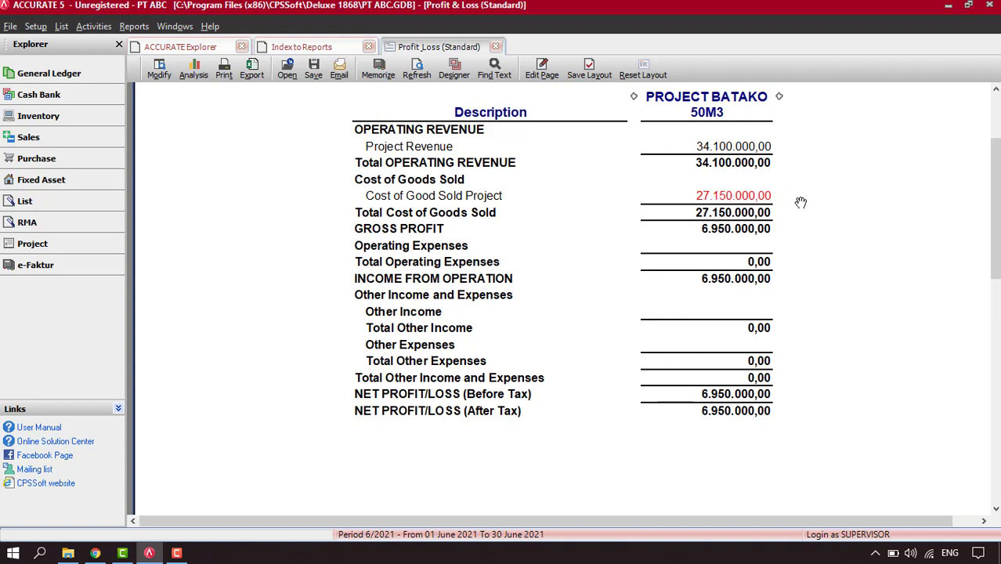
scroll(808, 384, up, 1)
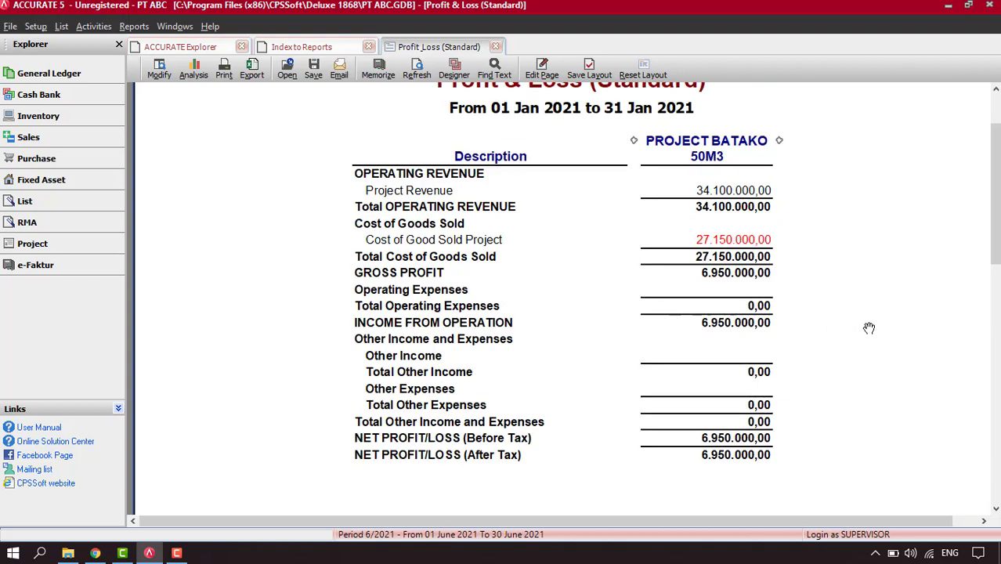
Open the format settings of the Budget and Actual Cost report from the project reports
scroll(886, 338, up, 1)
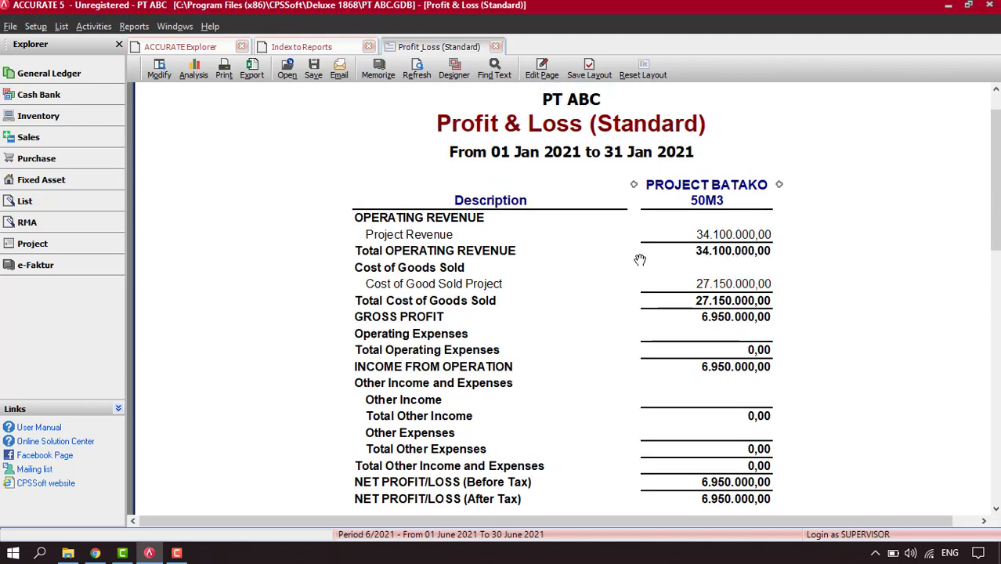
scroll(640, 260, down, 1)
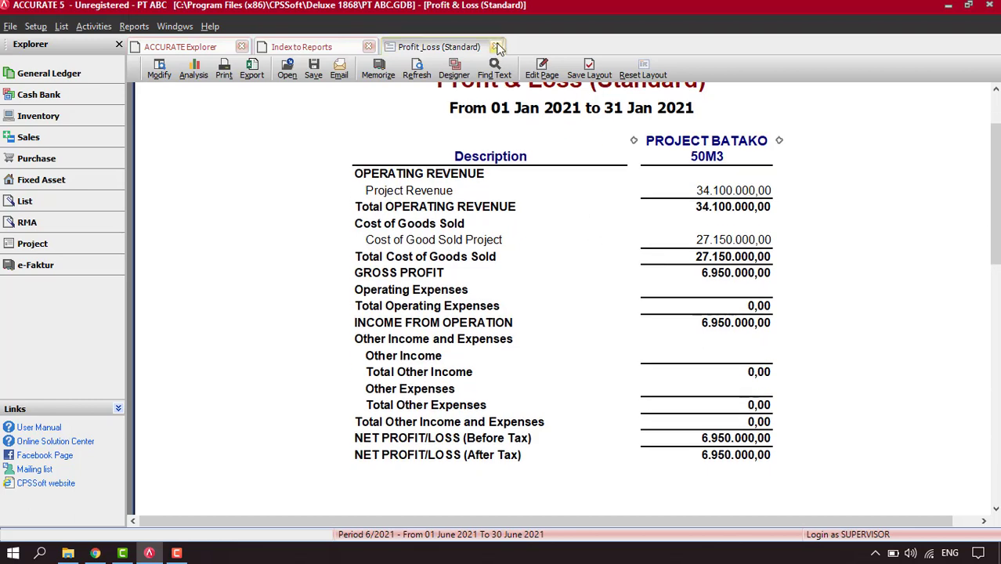
click(313, 44)
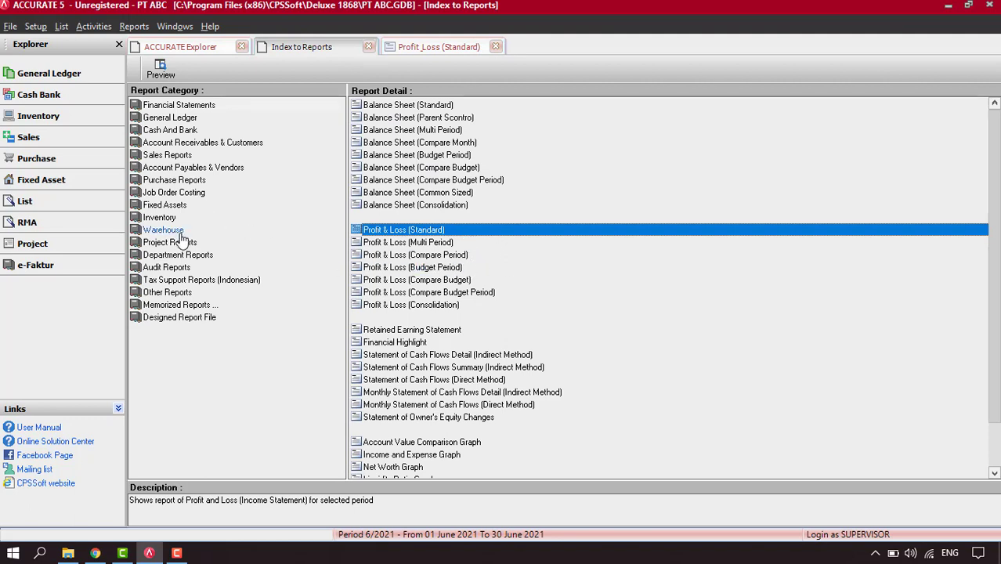
click(179, 244)
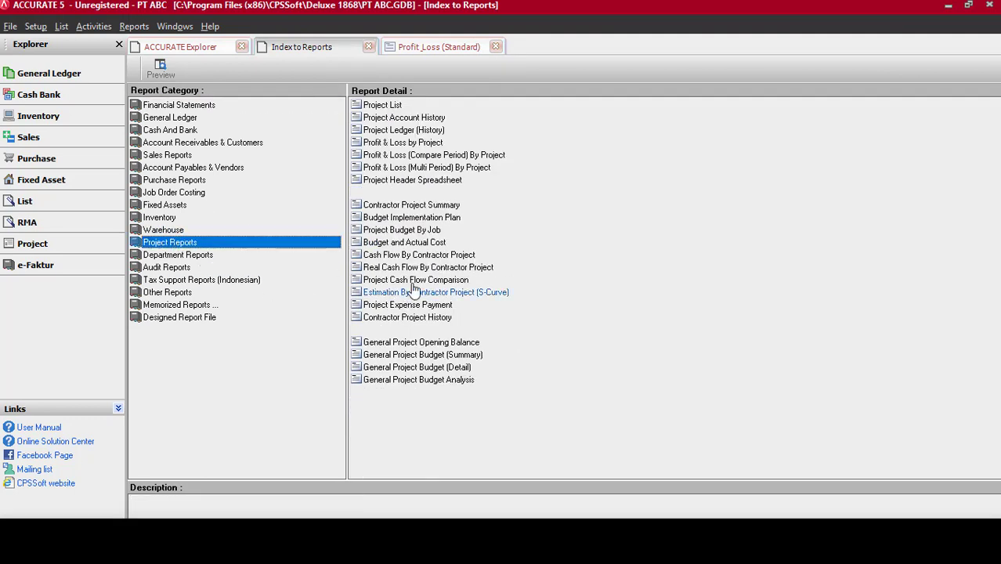
click(404, 243)
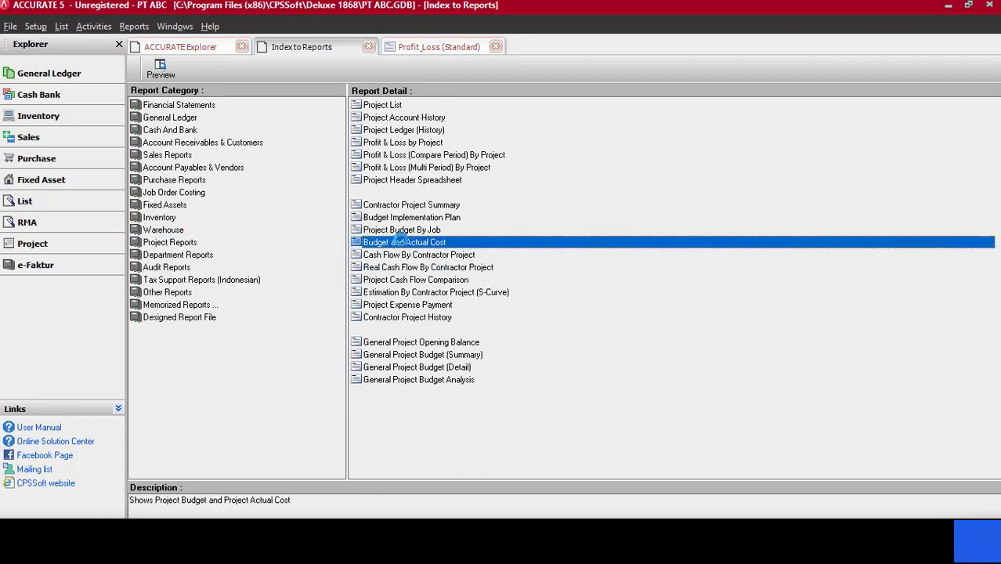
double_click(403, 244)
Set the report period from 01/01/2021 to 31/01/2021, choose PROJECT BATAKO 50M3, and generate the report
double_click(439, 158)
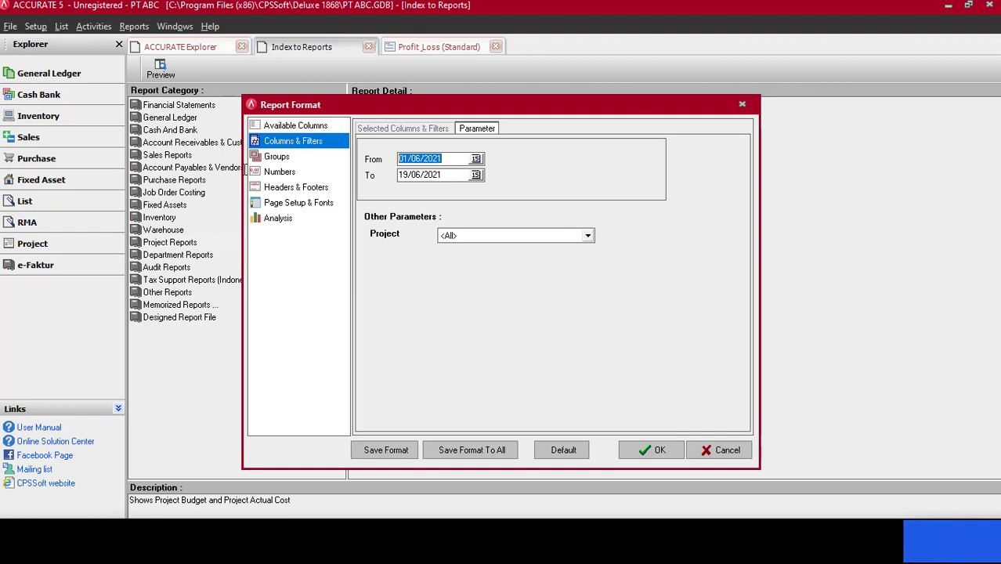
text(01/01/2021)
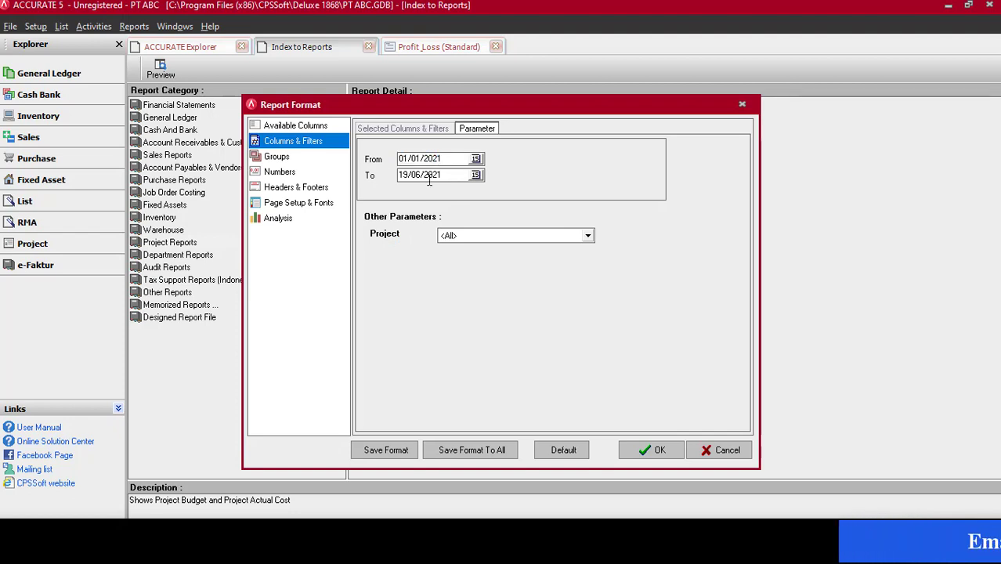
key(Tab)
text(31/01/2021)
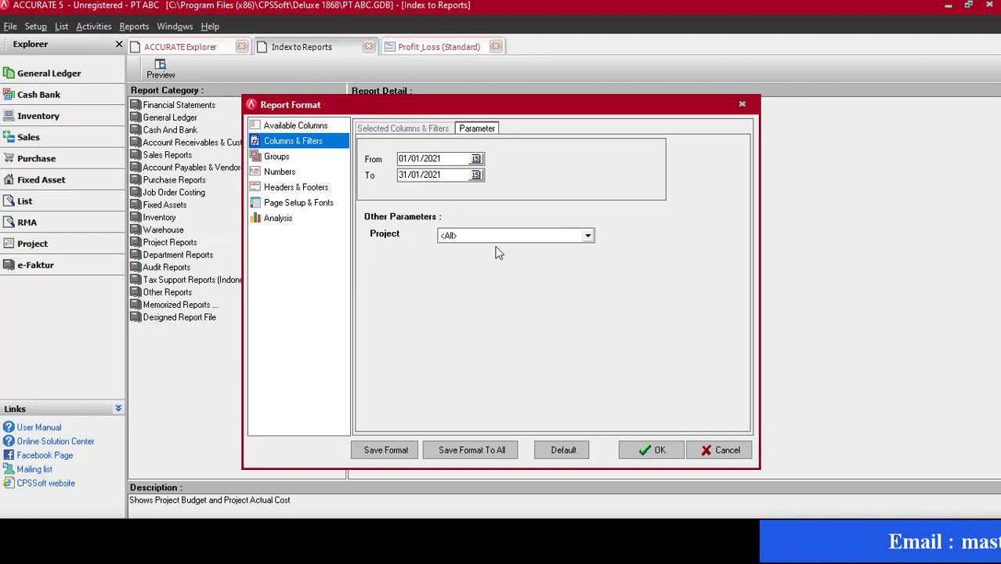
click(536, 238)
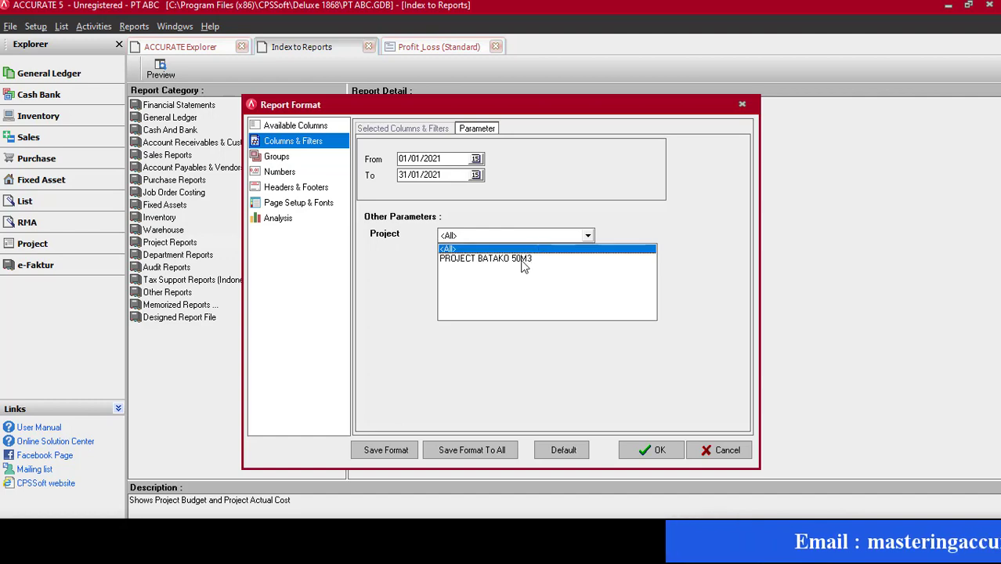
click(524, 259)
click(658, 451)
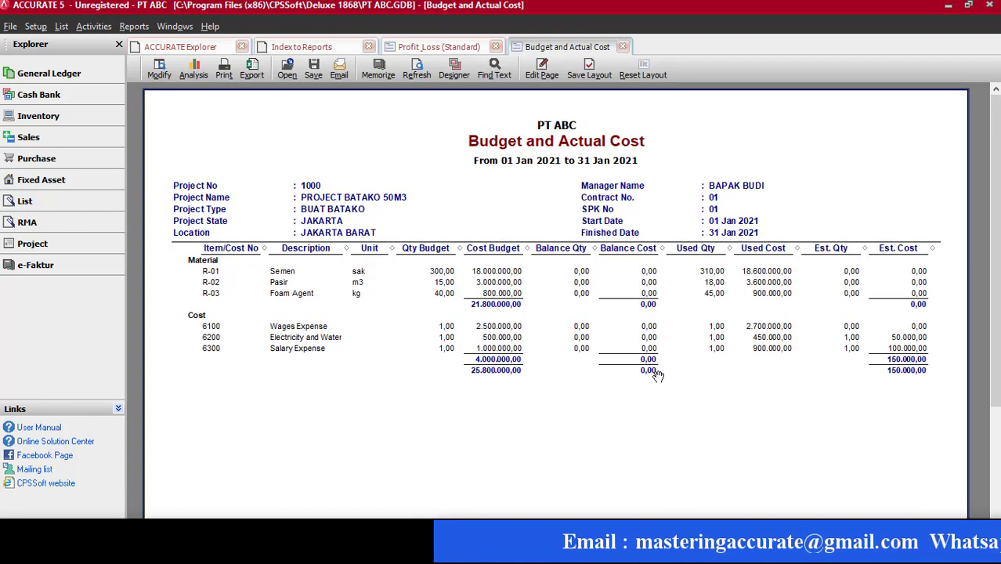
Review the budgeted and used quantities and costs in the Budget and Actual Cost report, ending at 100% zoom
right_click(401, 126)
click(421, 149)
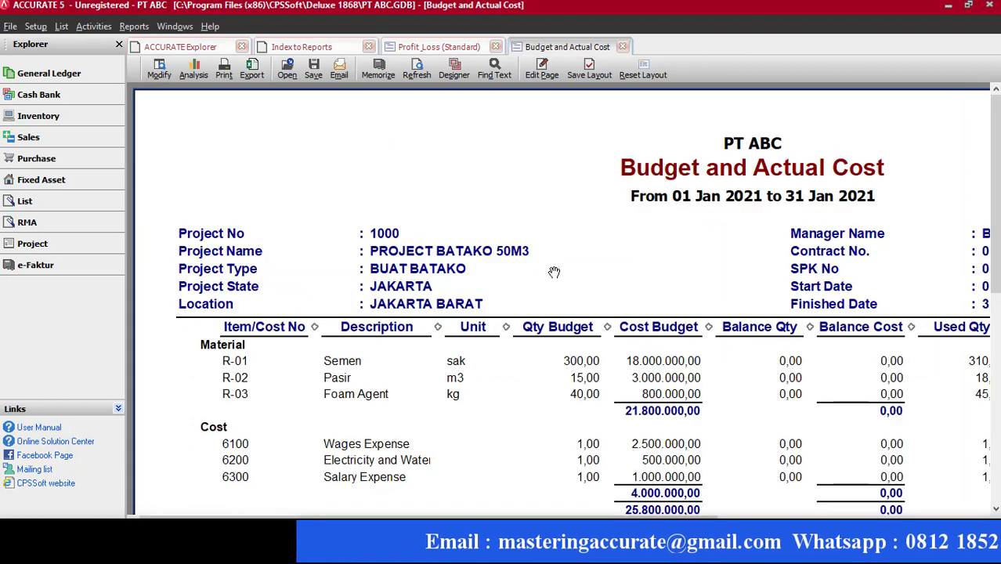
right_click(348, 146)
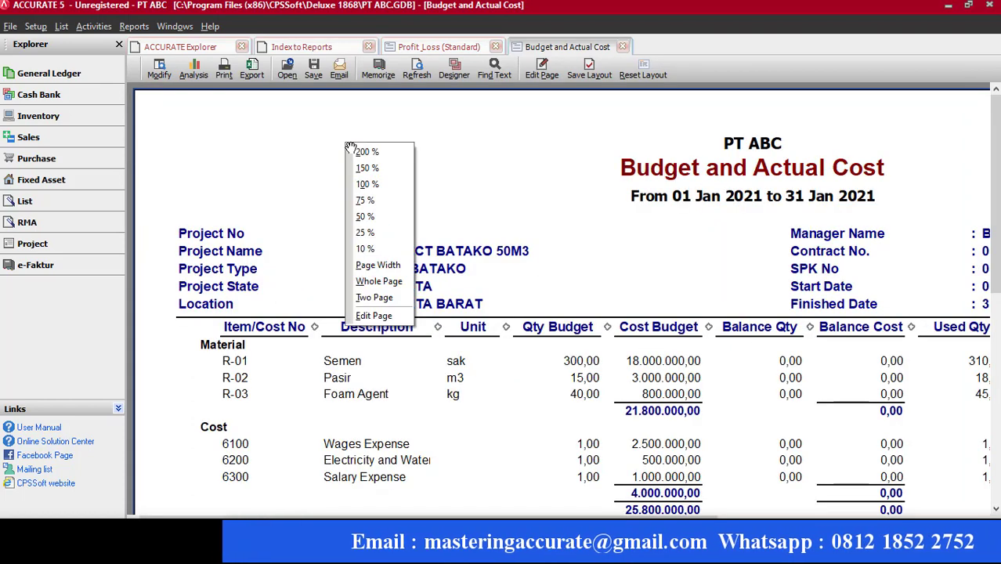
click(367, 184)
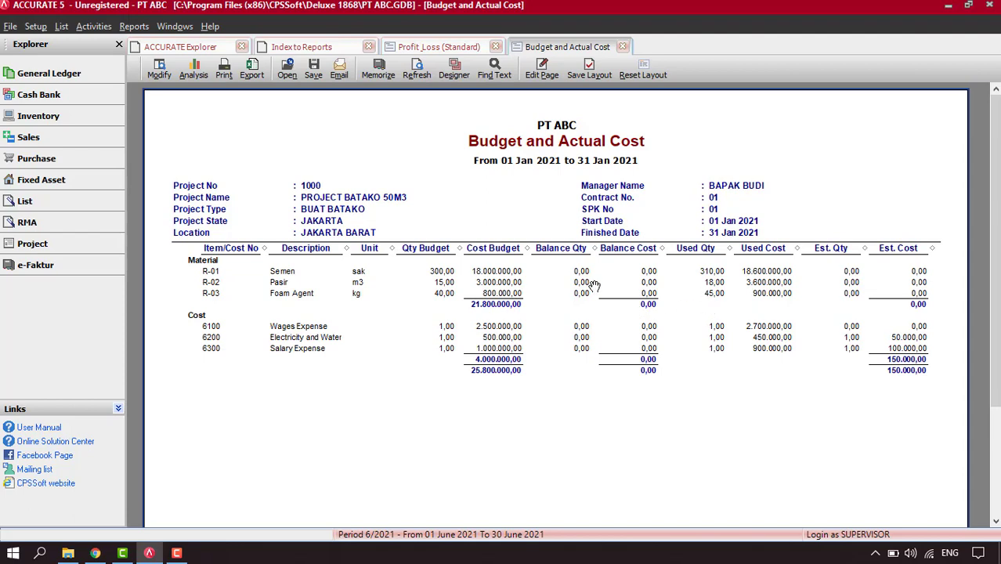
Add Used Qty and Used Cost to the Project No group footer and regenerate the Budget and Actual Cost report
click(159, 69)
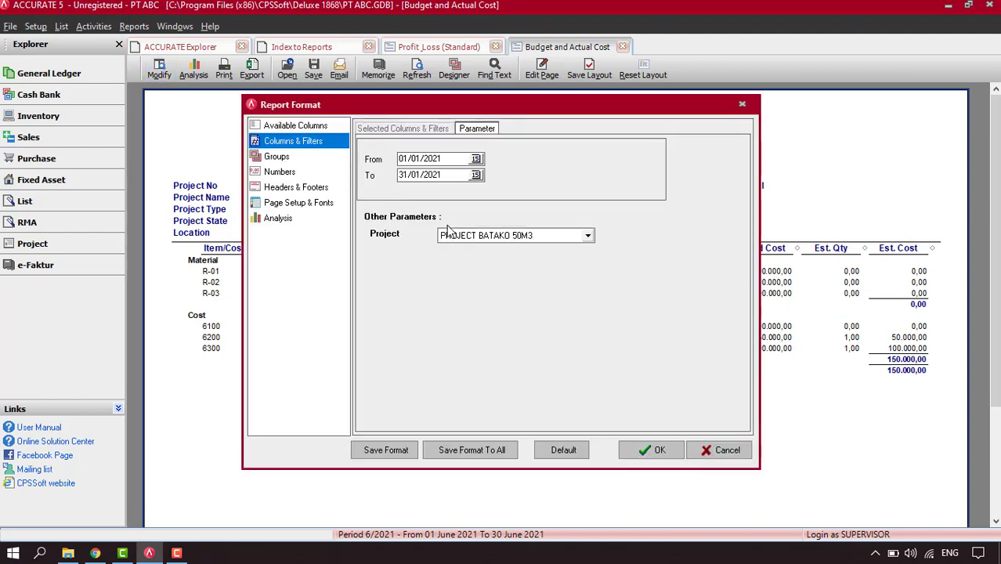
click(277, 159)
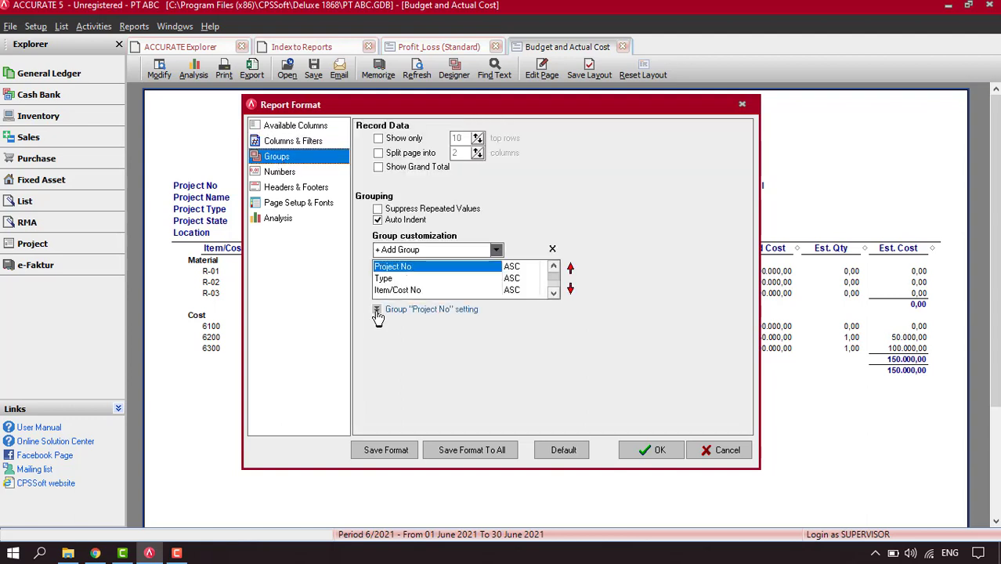
click(377, 311)
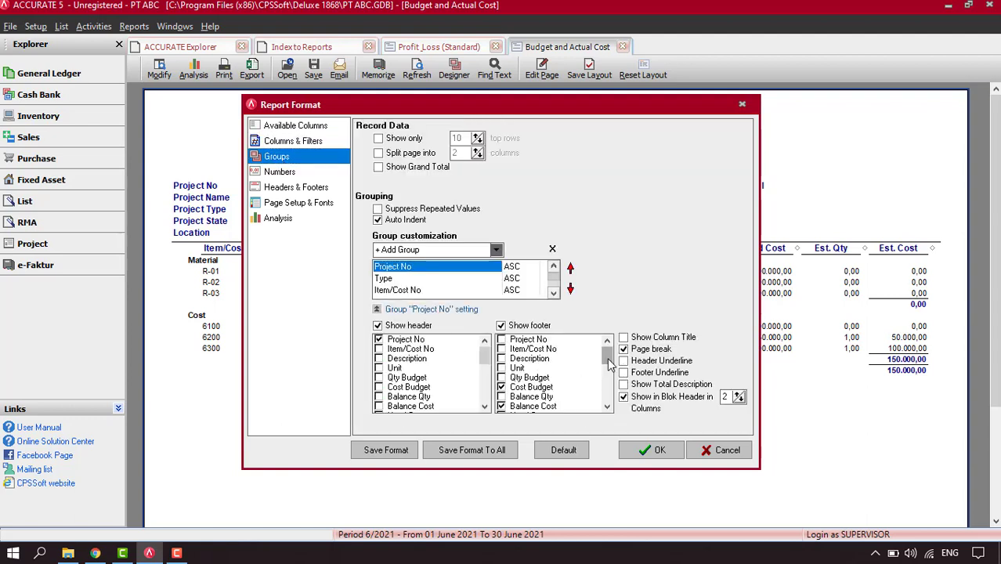
drag(609, 365, 609, 376)
drag(636, 112, 558, 108)
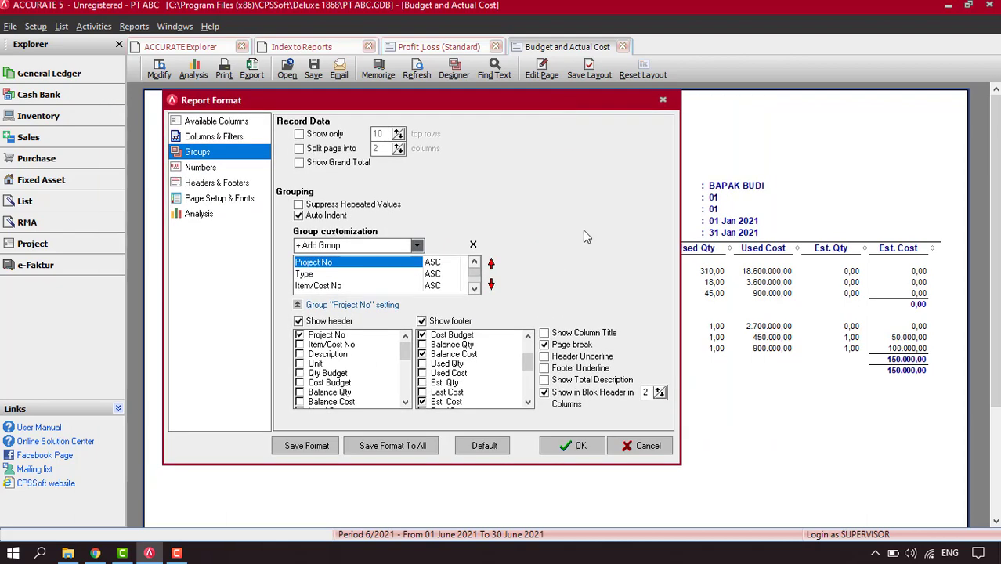
click(422, 373)
click(422, 363)
click(574, 446)
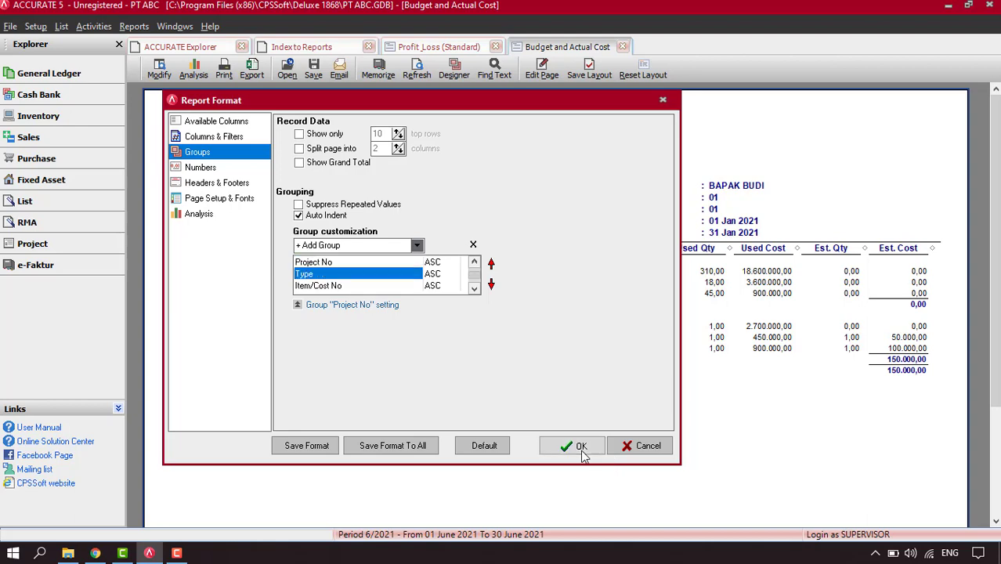
Compare the report's total used cost with the Cost of Good Sold Project amount in the Profit & Loss report
scroll(878, 284, down, 3)
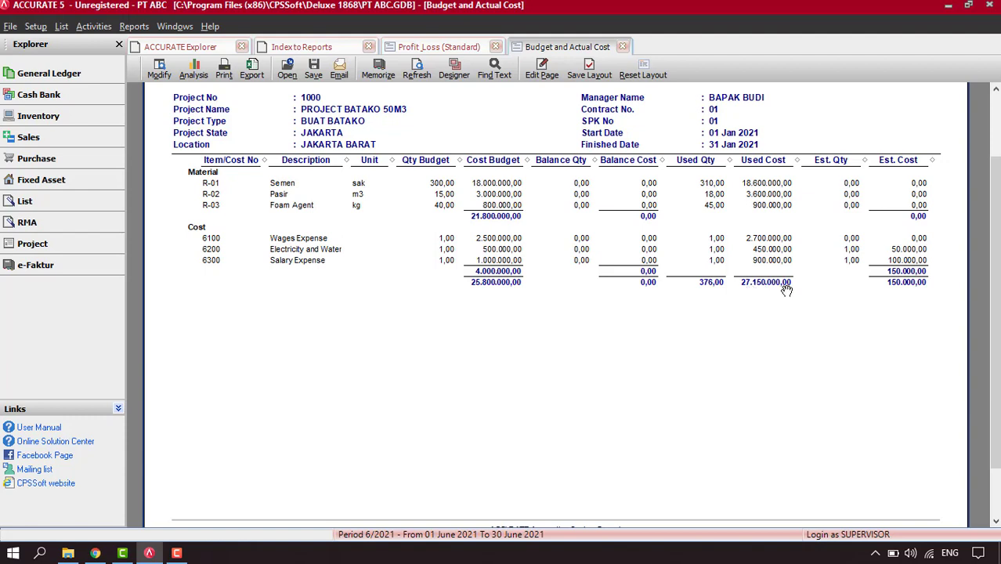
click(439, 47)
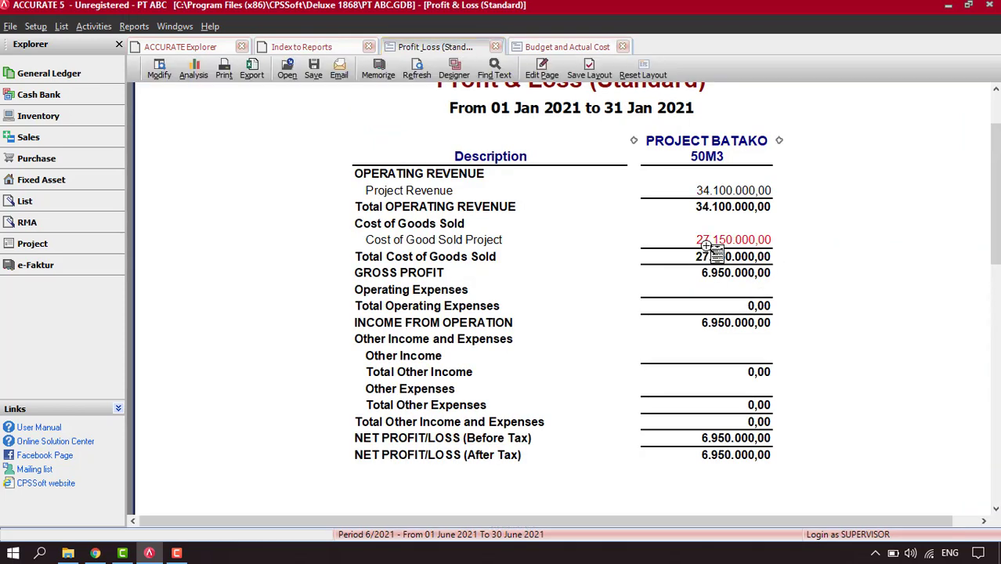
double_click(718, 240)
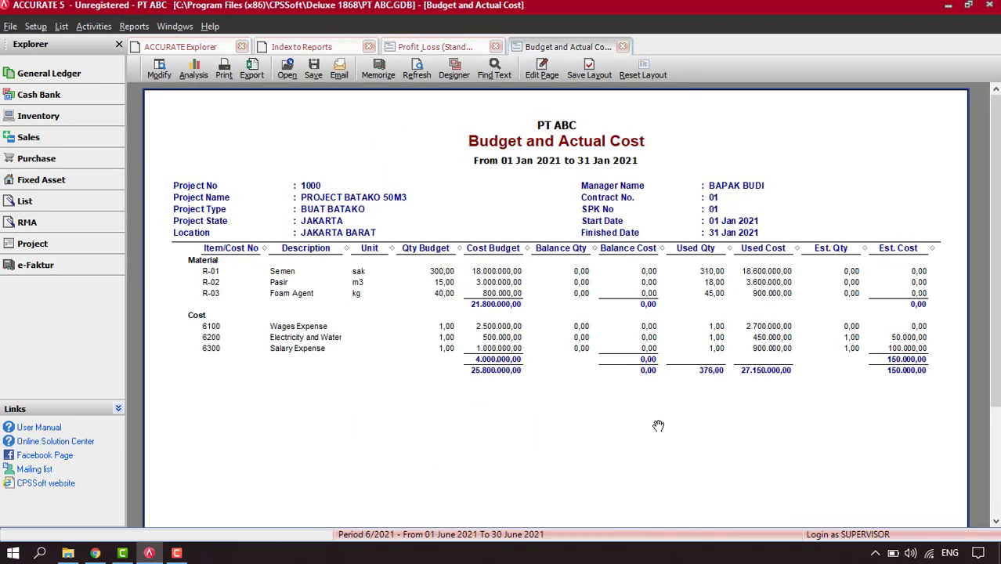